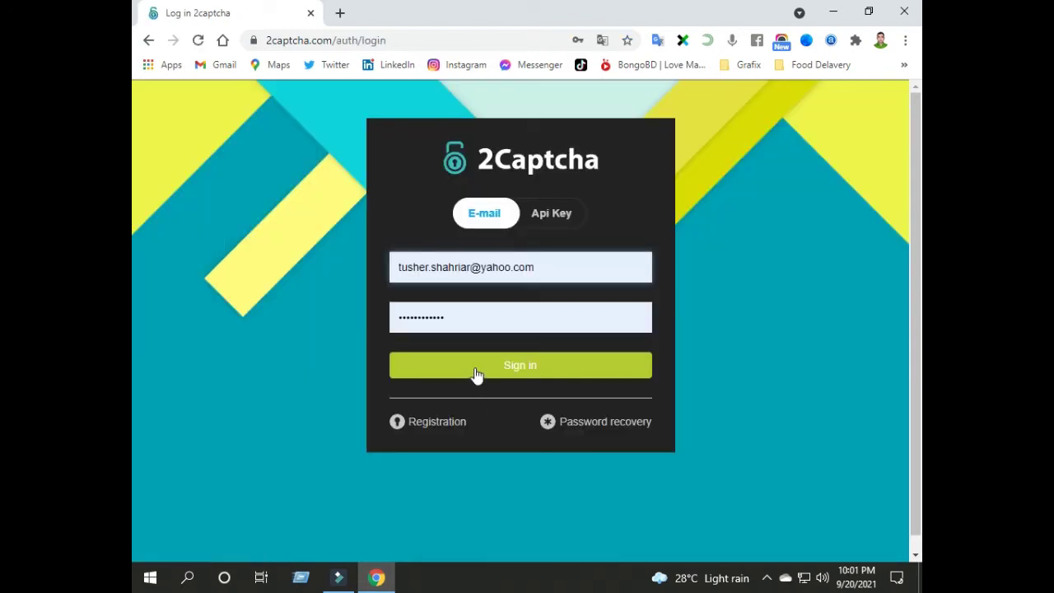
Sign in to the worker account with the prefilled credentials and open the StartWork page.
left_click(476, 374)
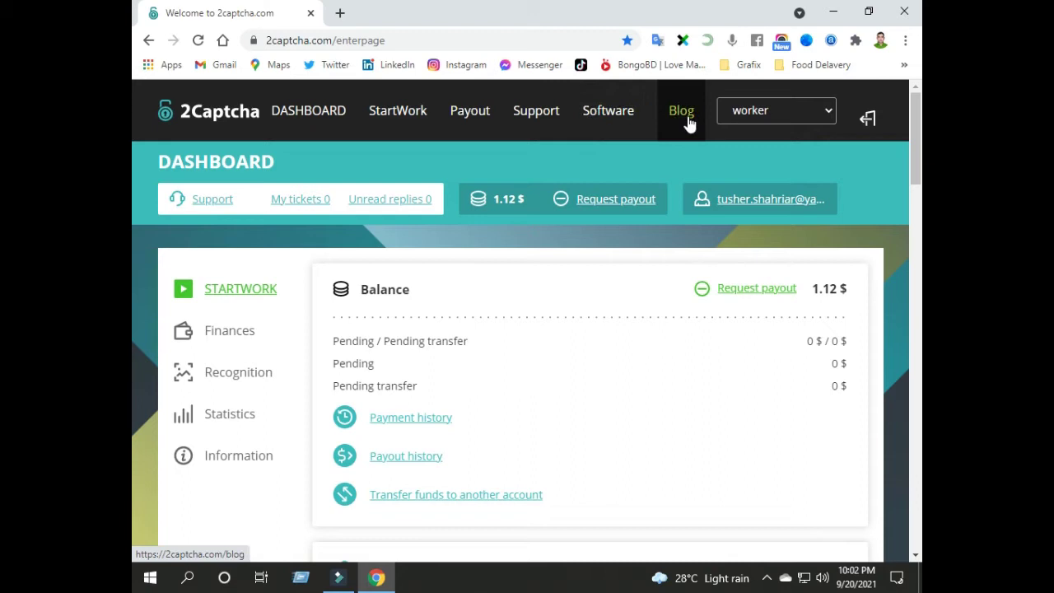
left_click(241, 290)
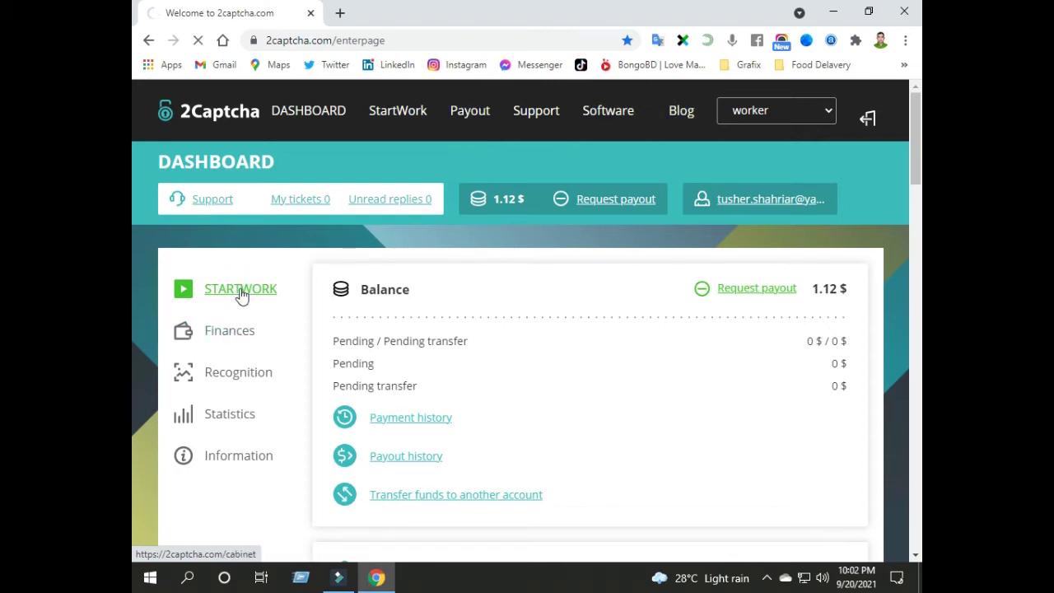
Start a normal + ReCaptcha work session with sound turned on and submit 073a for the yellow captcha.
left_click(535, 330)
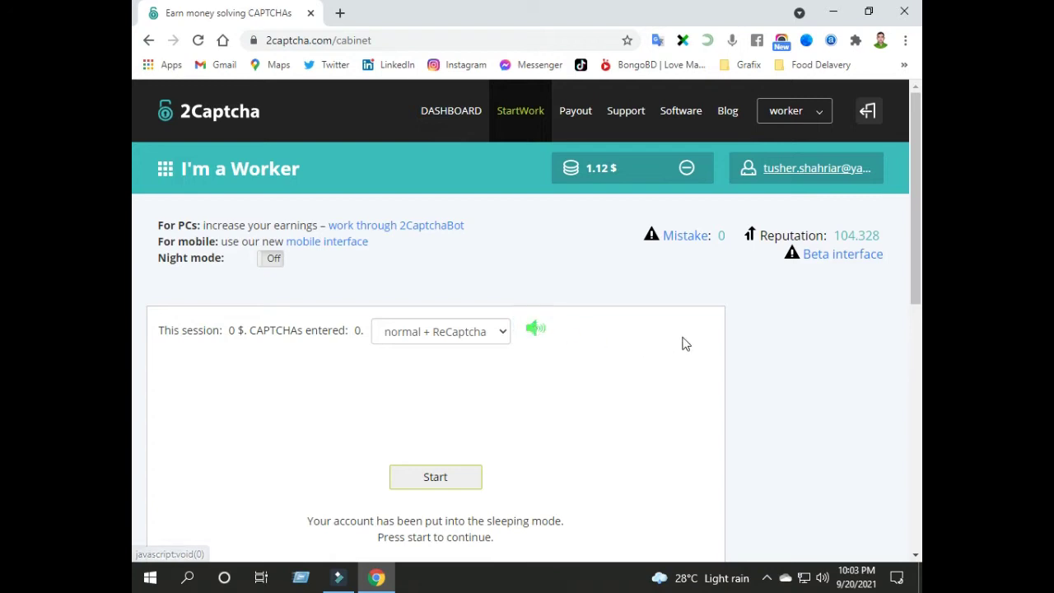
left_click(465, 477)
type("0")
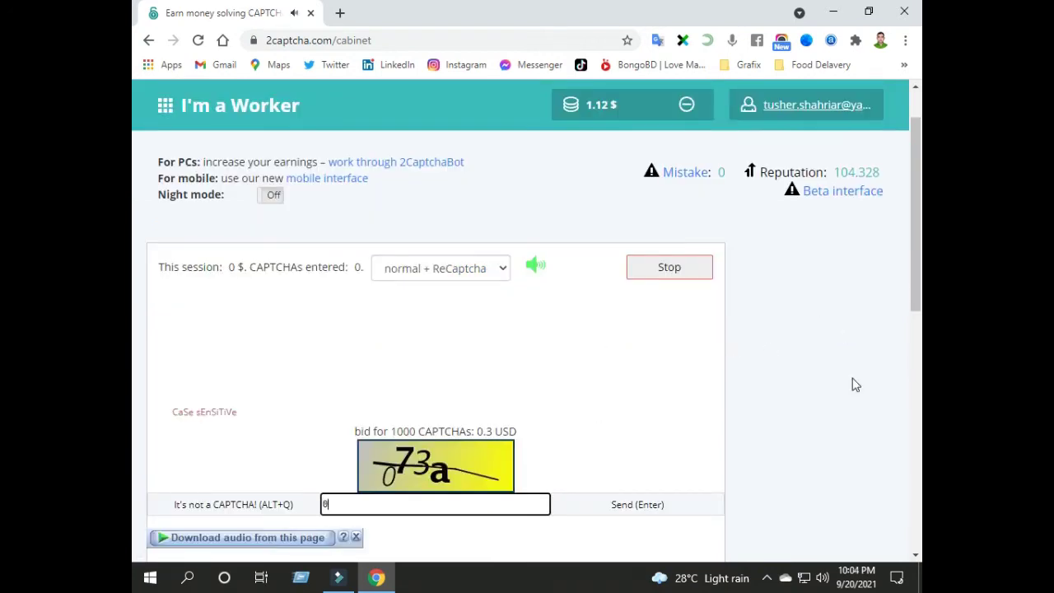
type("73a")
key("Return")
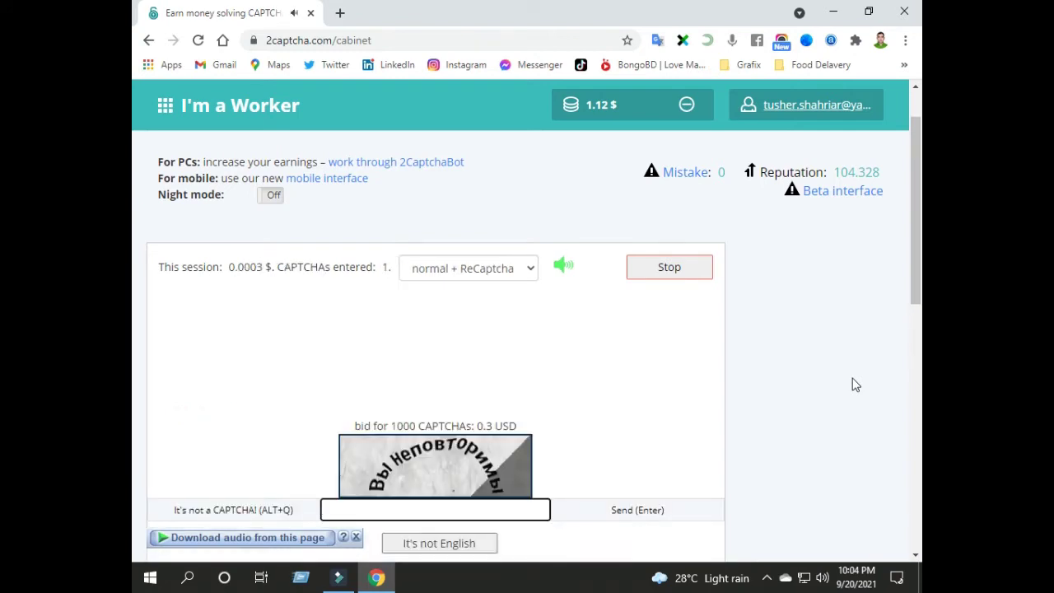
Transcribe the curved Cyrillic captcha in Latin letters as "Bbl HenoBTOPnmbl" and submit it.
type("BblH")
key("BackSpace")
type("HenoBTOPnm")
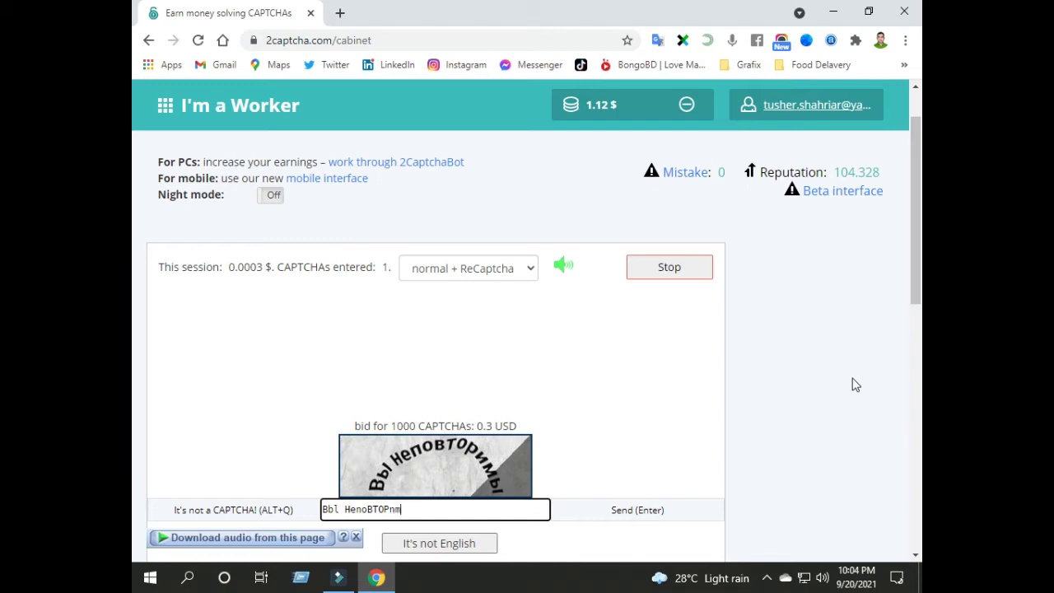
type("bl")
key("Return")
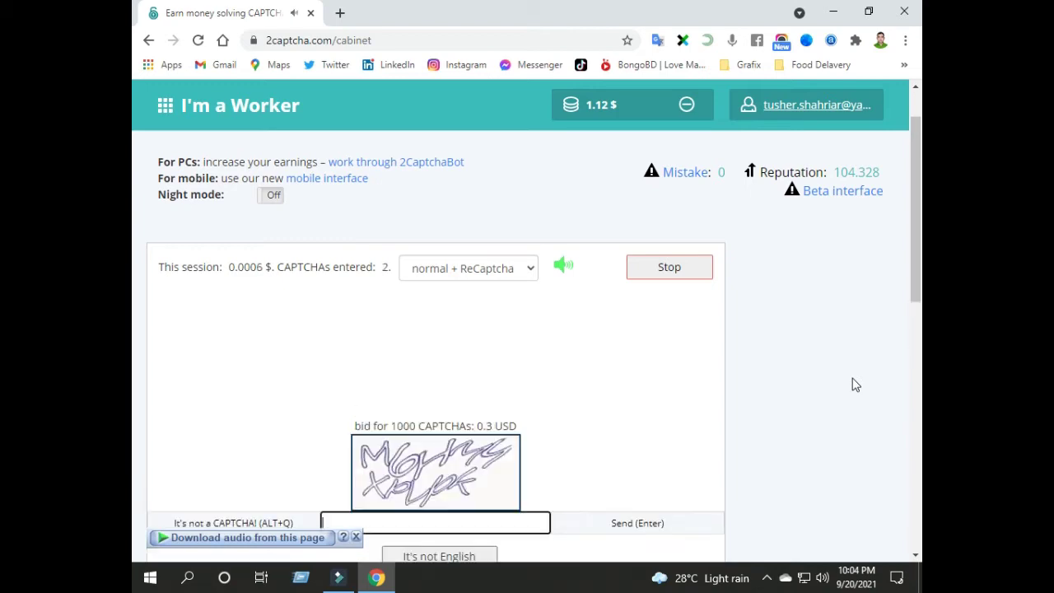
Submit answers for three successive captchas: M6HM4XPVPk, 2476 and "D9 HP4E".
type("M6HM4XPVPk")
key("Return")
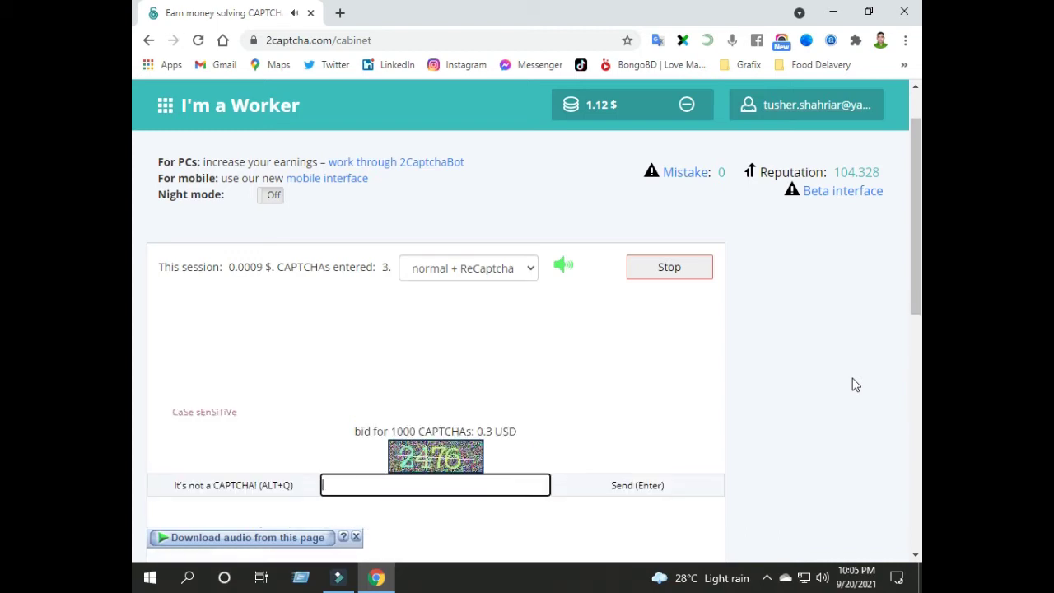
type("2476")
key("Return")
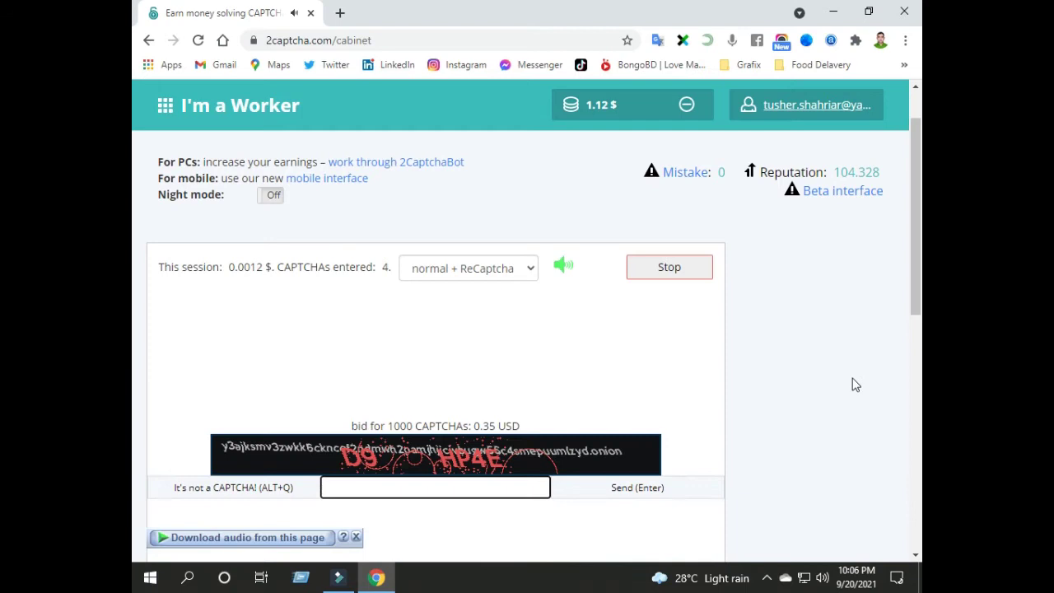
type("D9 HP4E")
key("Return")
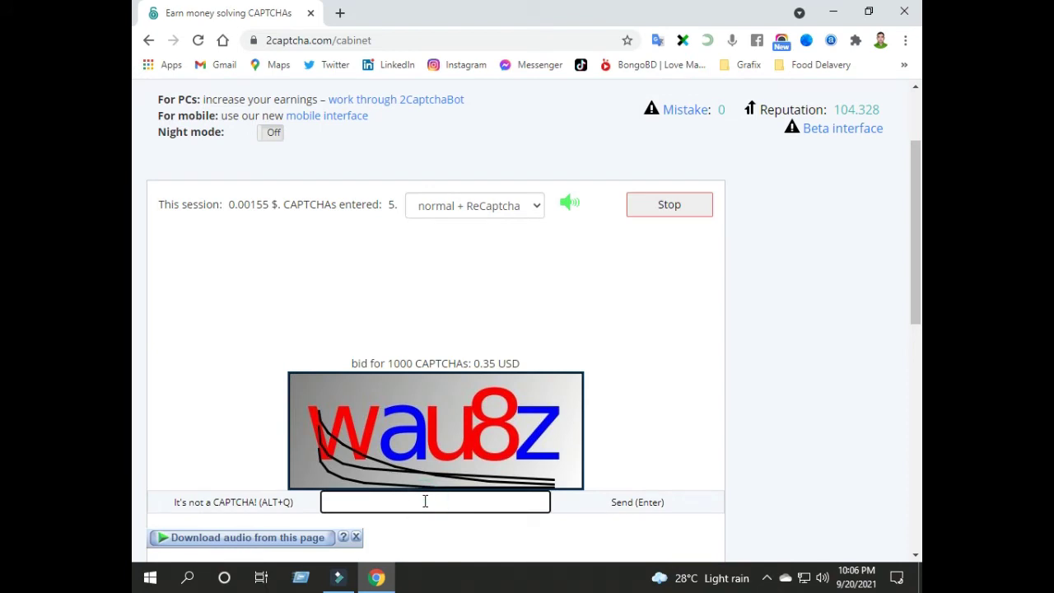
Submit answers for three successive captchas: wau8z, nr7wg and the case-sensitive 3lpT5.
type("wau8z")
key("Return")
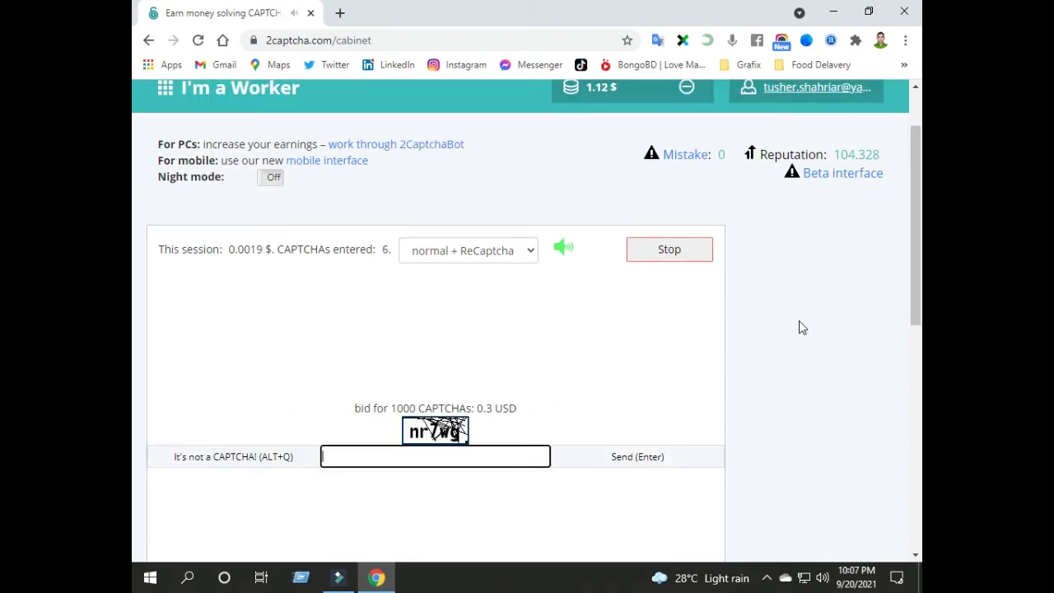
type("nr7wg")
key("Return")
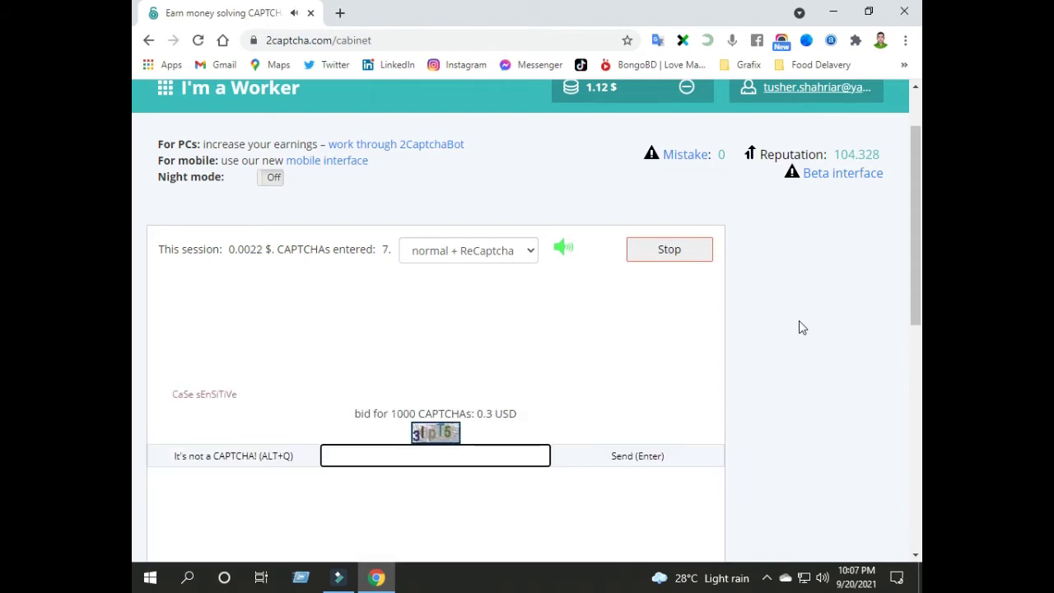
type("3lpT5")
key("Return")
Submit answers for three successive captchas: DUVP, mbnbYD and J6MY.
type("DUVP")
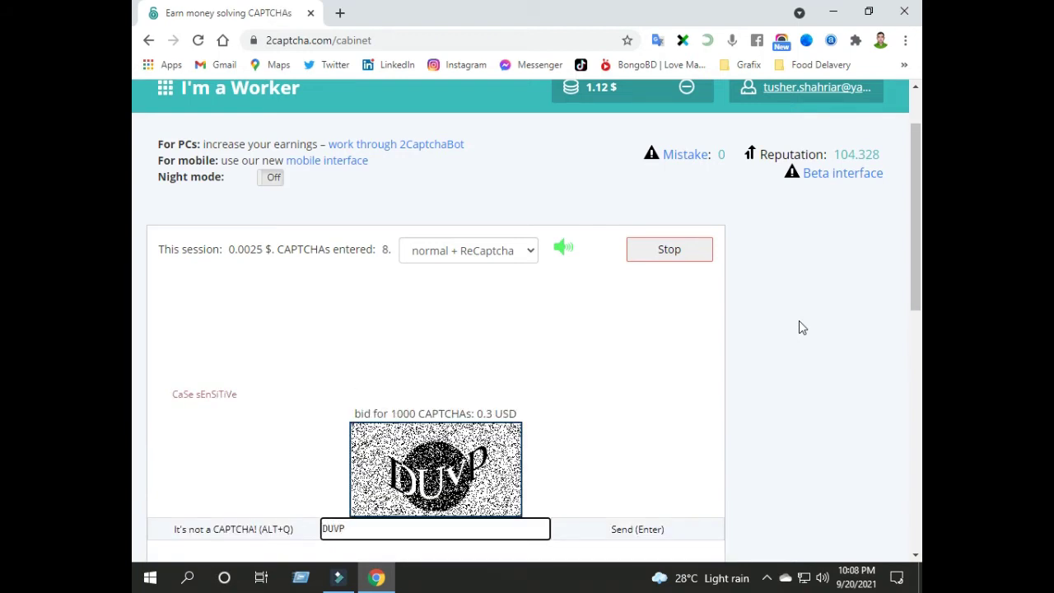
key("Return")
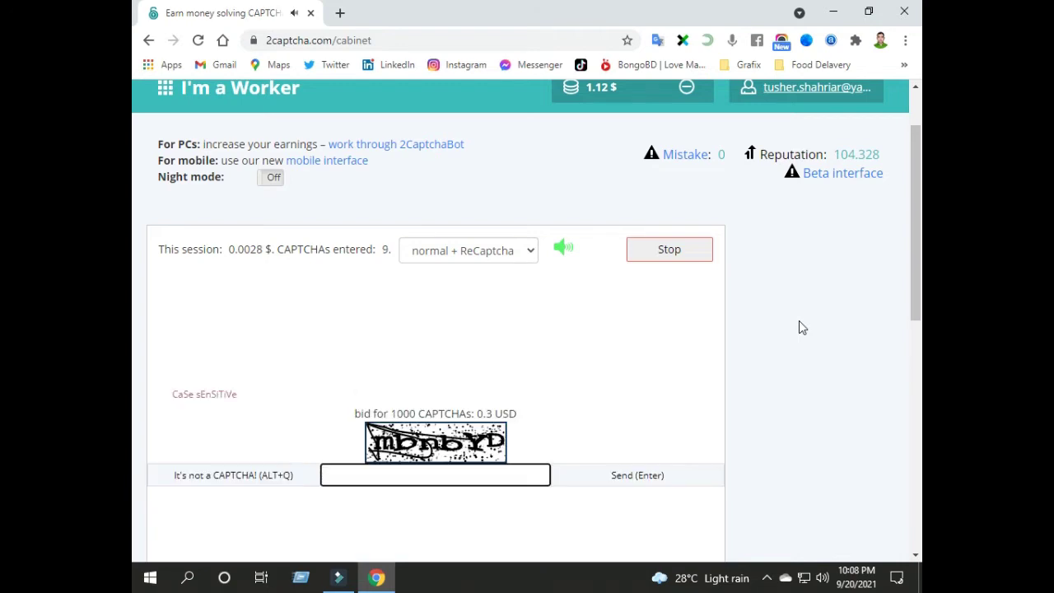
type("mbnbYD")
key("Return")
type("J6MY")
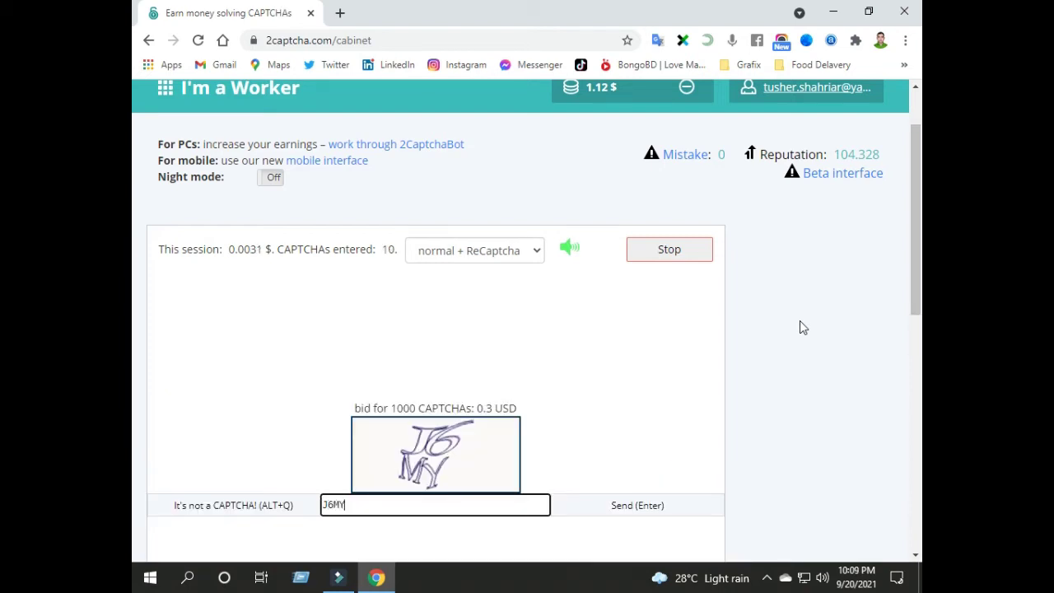
key("Return")
Submit yikjf for the red and blue captcha and rv9sx for the English-language captcha.
type("yi")
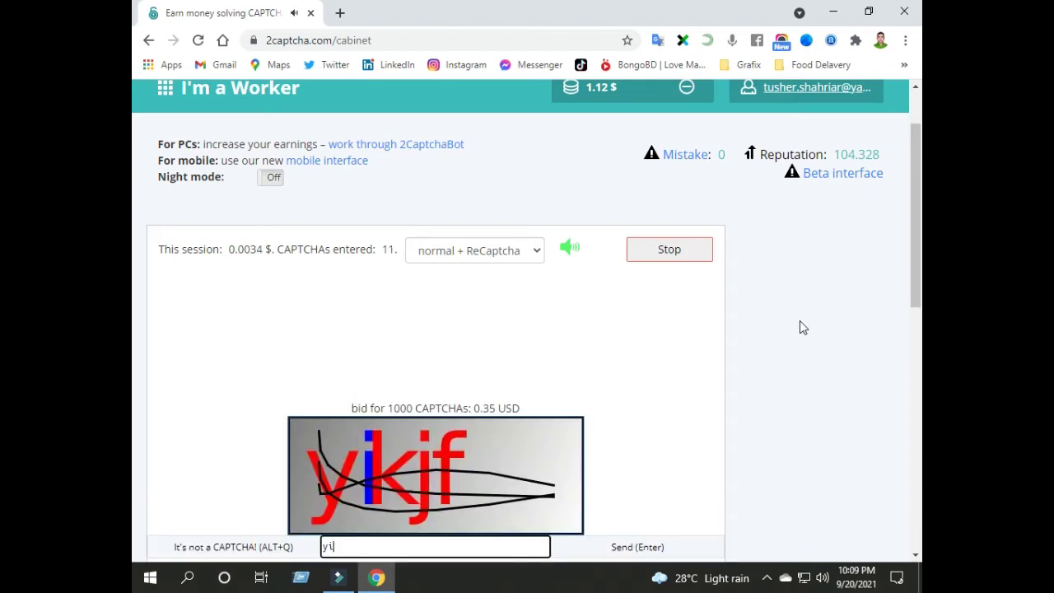
type("kjf")
key("Return")
type("rv9")
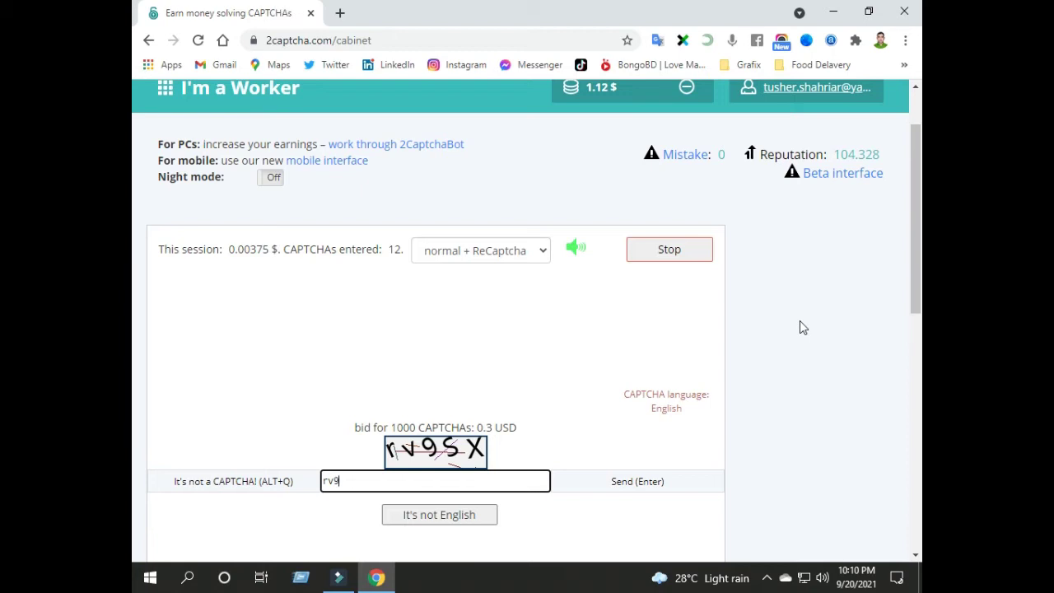
type("sx")
key("Return")
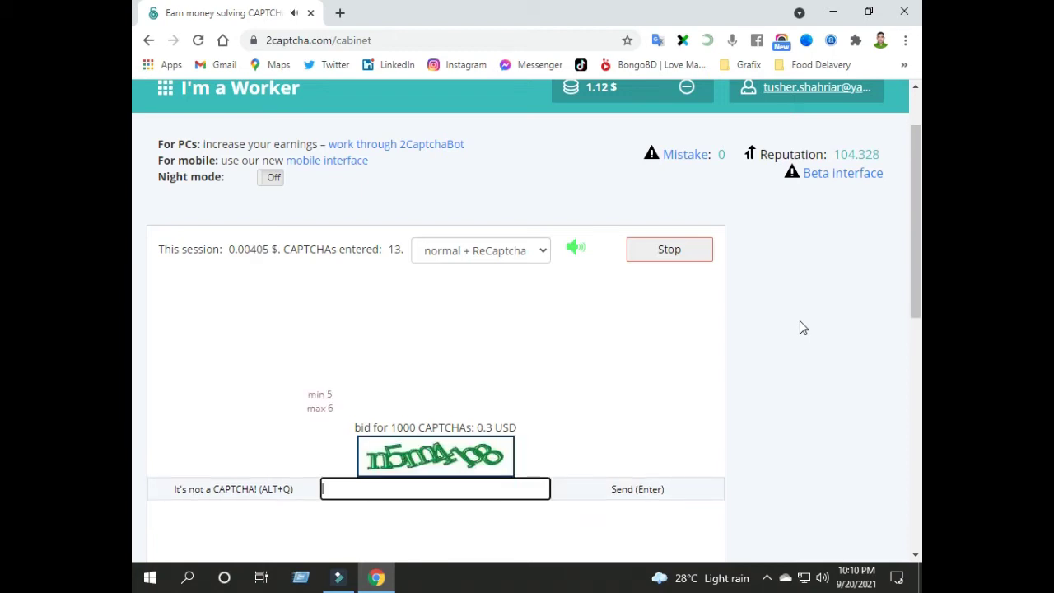
Submit n5m4l98 for the green captcha and hslwp for the speckled captcha with the black circle.
type("n5m")
type("4")
type("l98")
key("Return")
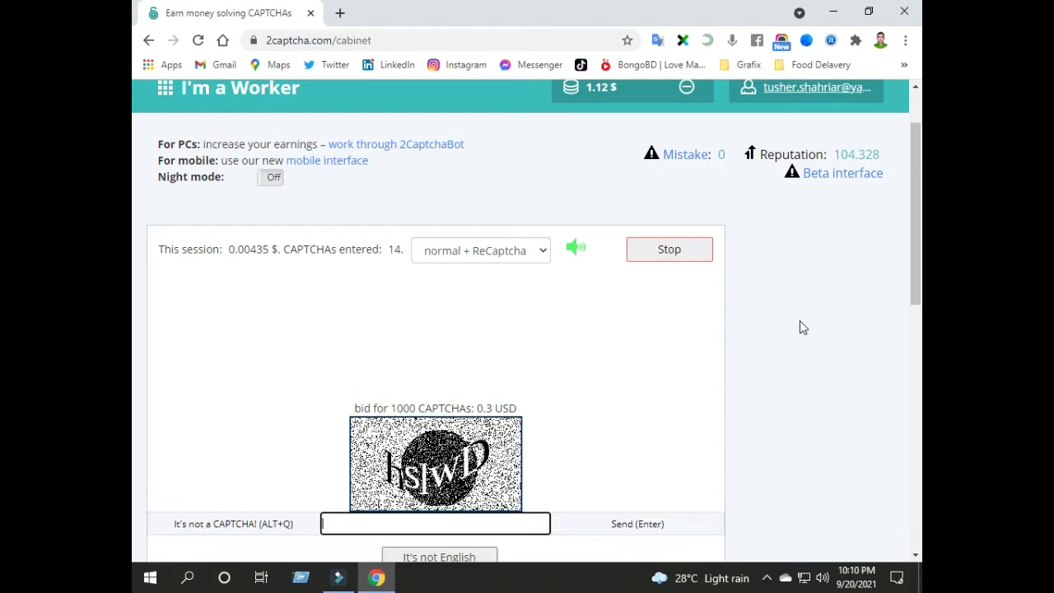
type("hslwp")
key("Return")
Copy the given correct answer hs1wd into the answer field of the failed captcha and resubmit it.
left_click_drag(596, 270, 630, 274)
key("ctrl+c")
left_click(442, 420)
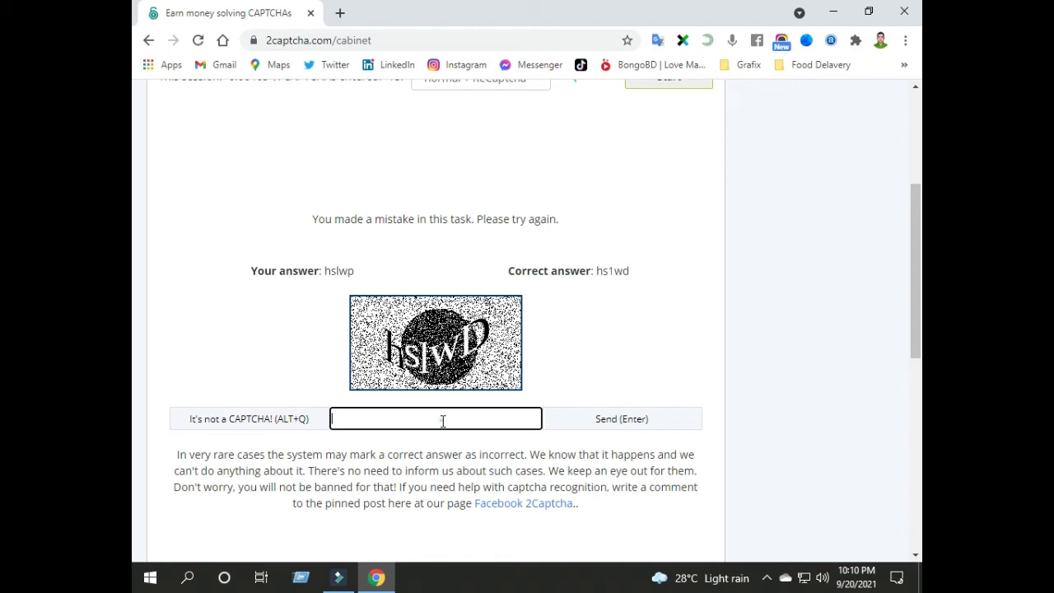
key("ctrl+v")
left_click(598, 426)
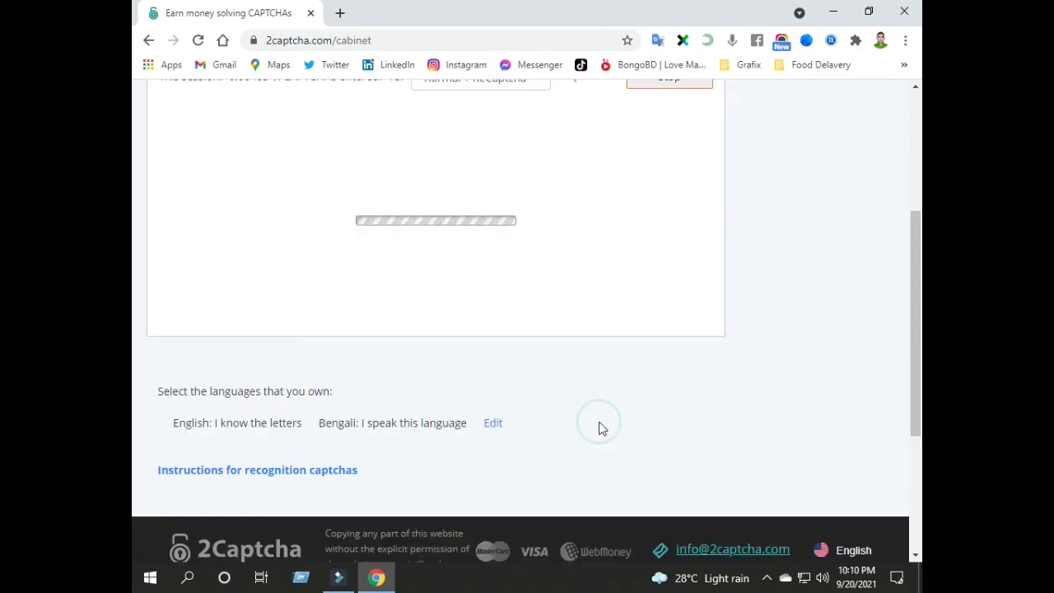
Submit lisA as the answer for the speckled black-and-white captcha.
left_click(480, 351)
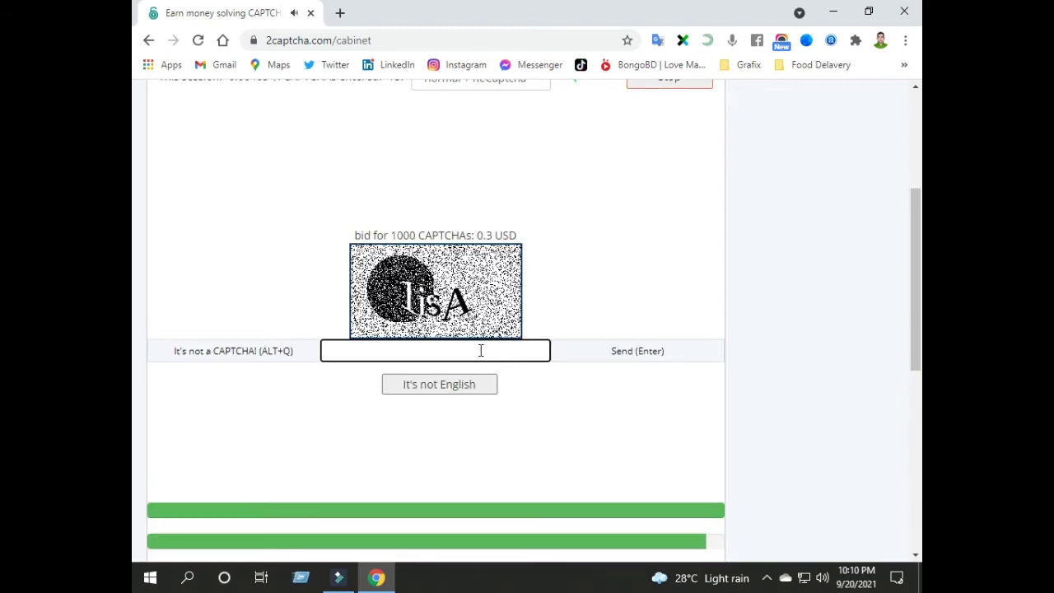
type("lisA")
key("Return")
Submit VLDM93E0 for the green case-sensitive captcha and JJZTC for the green and blue captcha.
scroll(913, 233, "up", 2)
type("VLDM")
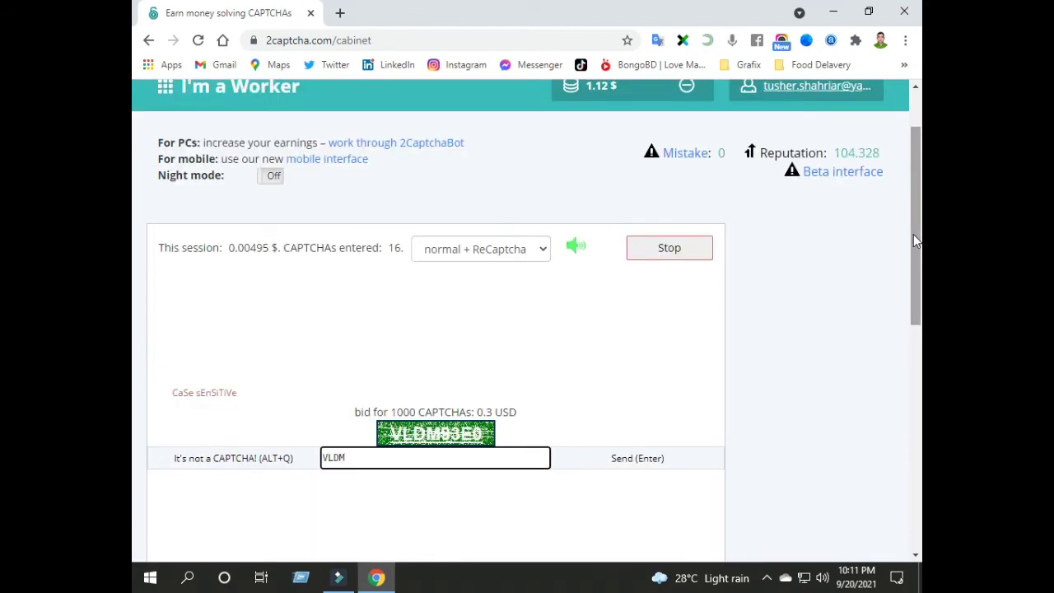
type("8")
key("BackSpace")
type("93E0")
key("Return")
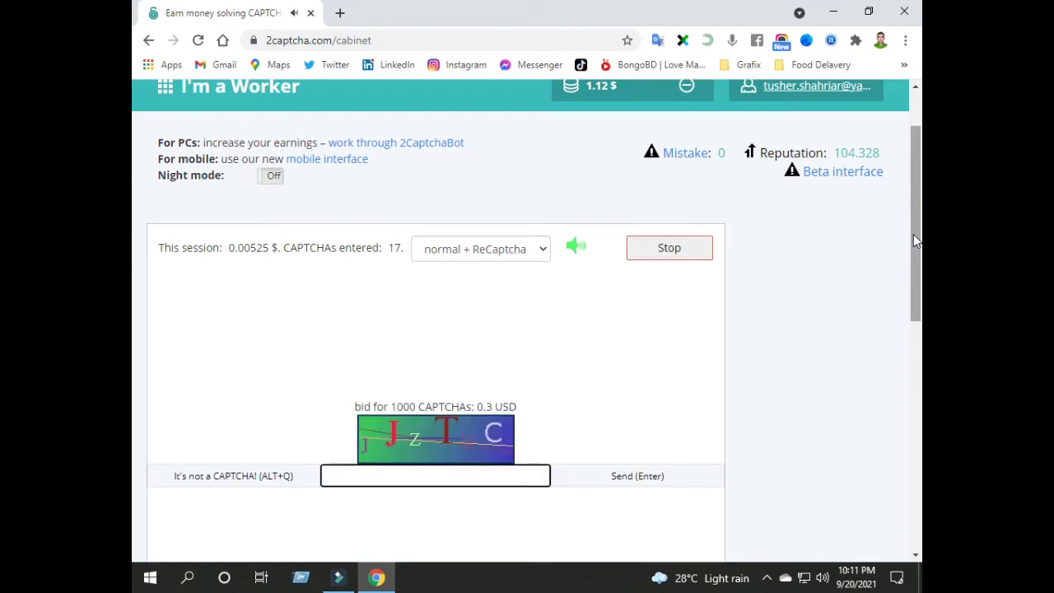
type("JJZTC")
key("Return")
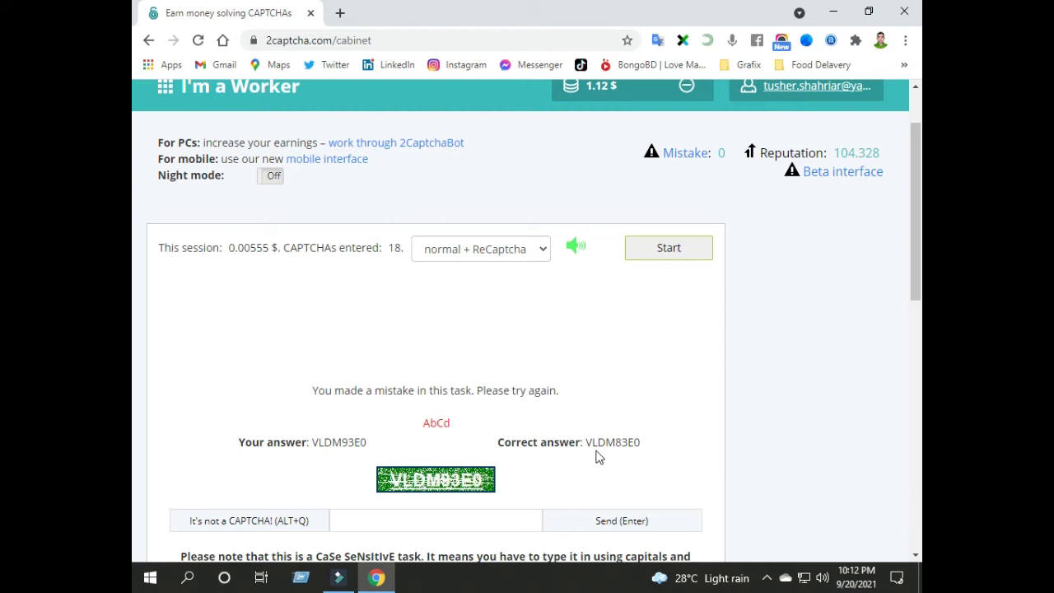
Copy the given correct answer VLDM83E0 into the answer field of the failed captcha and resubmit it.
left_click_drag(582, 443, 649, 447)
key("ctrl+c")
left_click(467, 519)
key("ctrl+v")
left_click(630, 522)
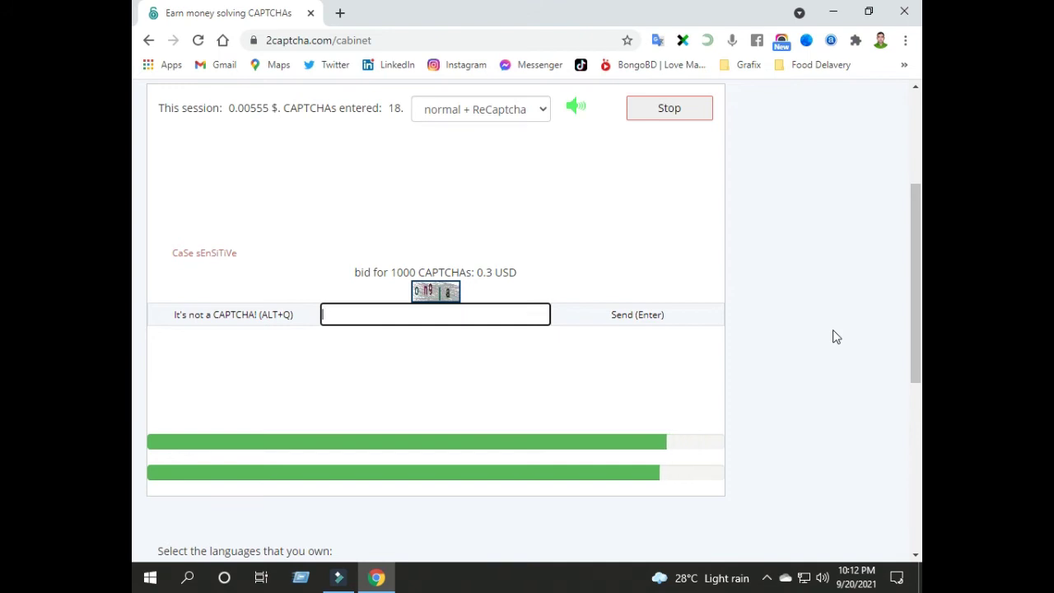
Submit answers for three more captchas: on9la, JK317 and m8ee.
type("on9la")
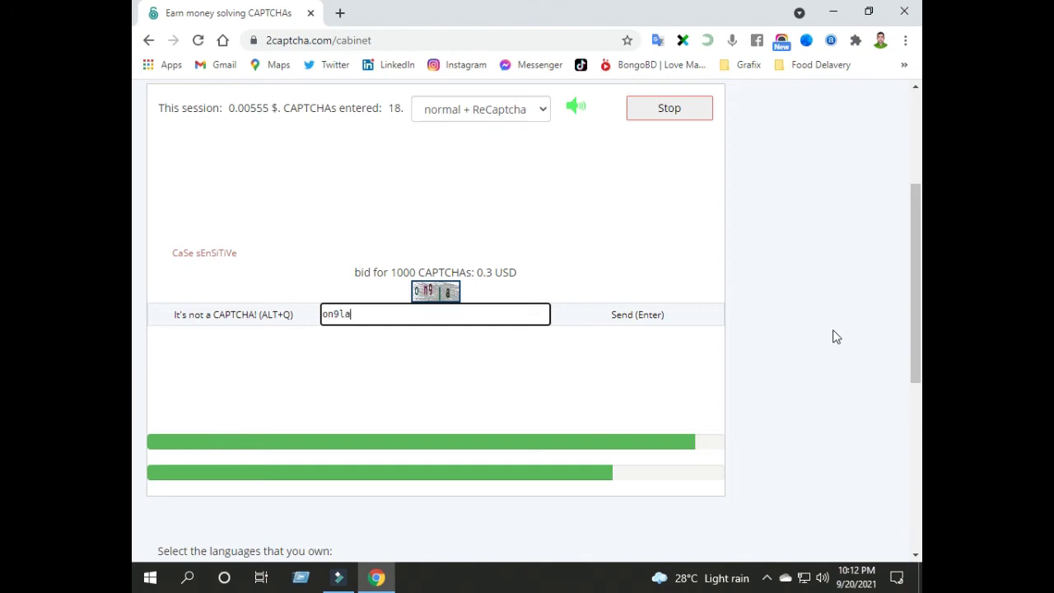
key("Return")
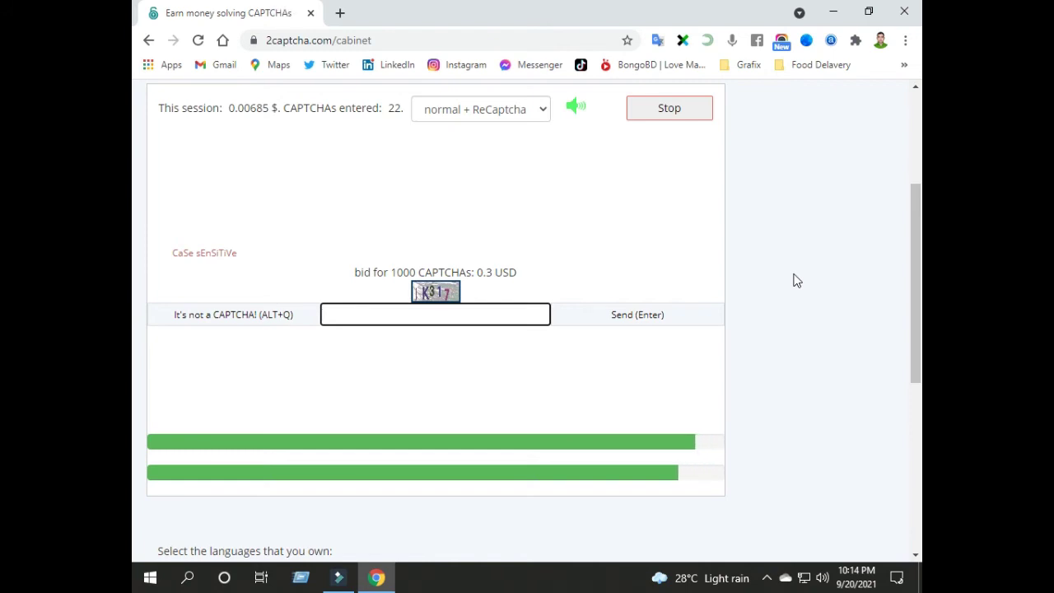
type("JK")
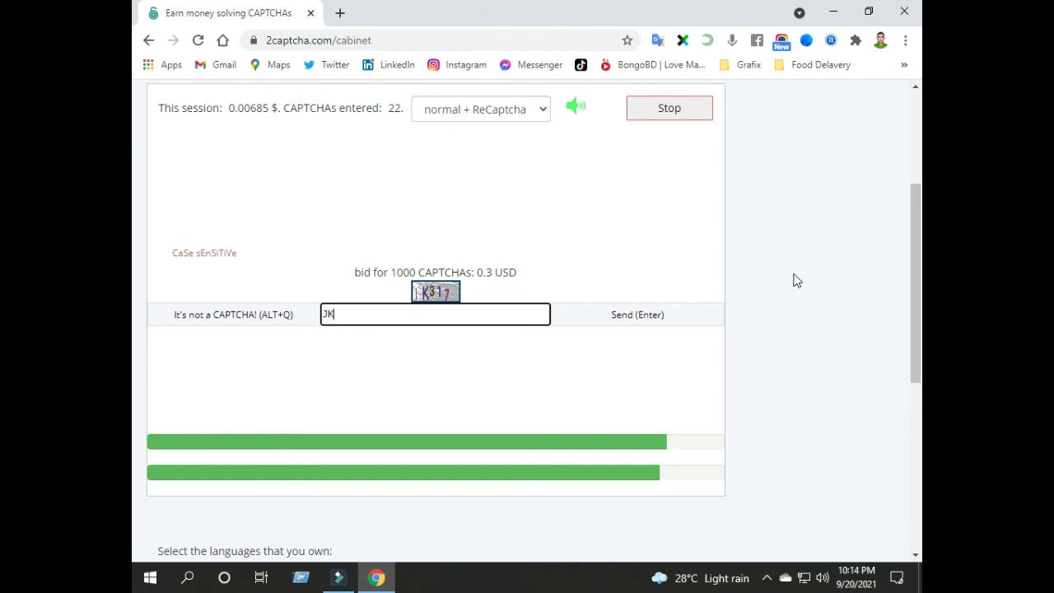
type("317")
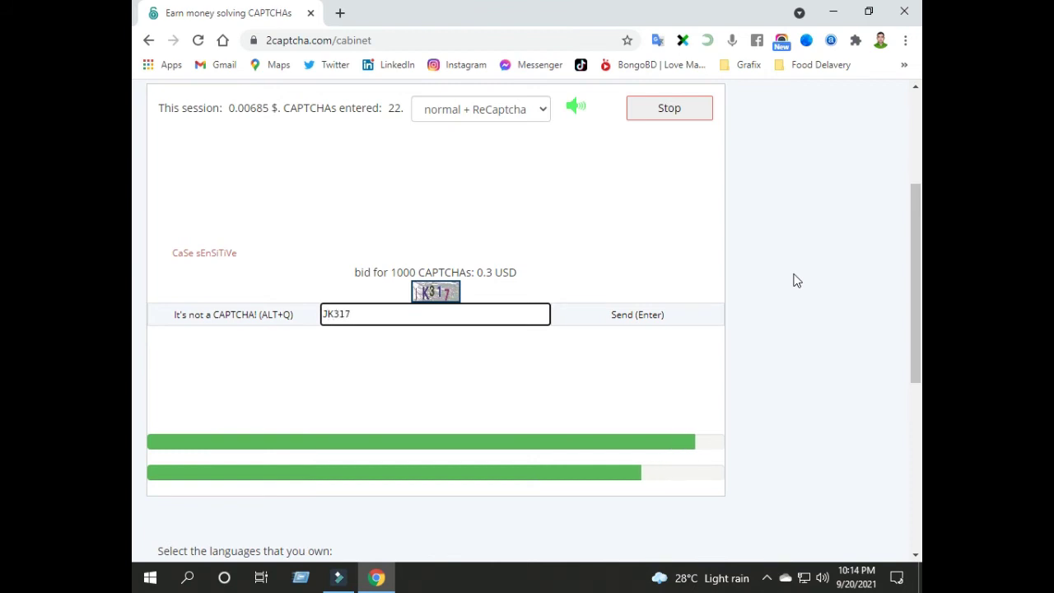
key("Return")
type("m8ee")
key("Return")
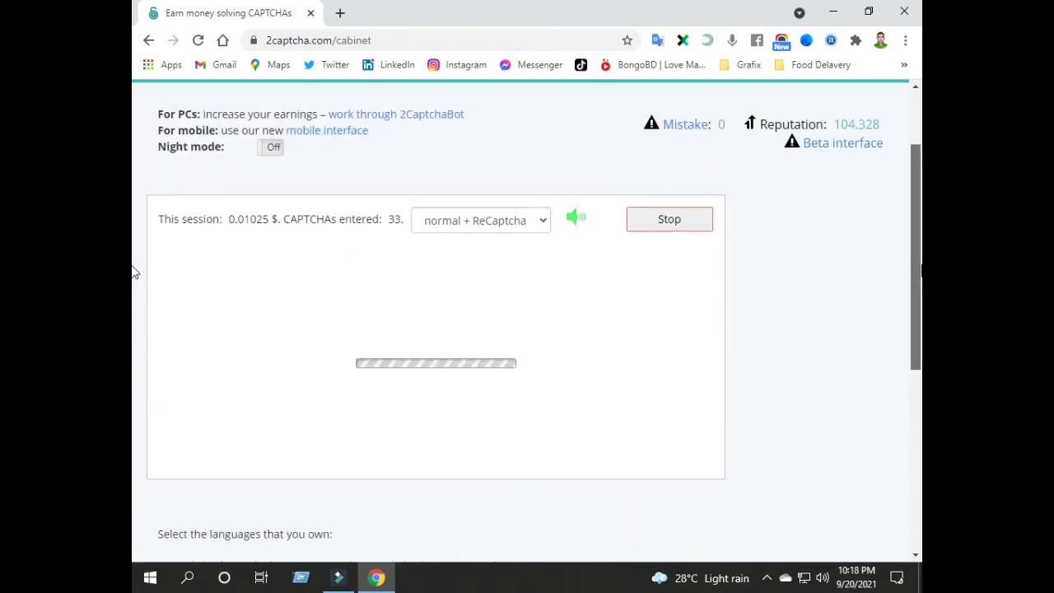
Stop the work session and reload the page to refresh the account balance.
scroll(134, 263, "up", 1)
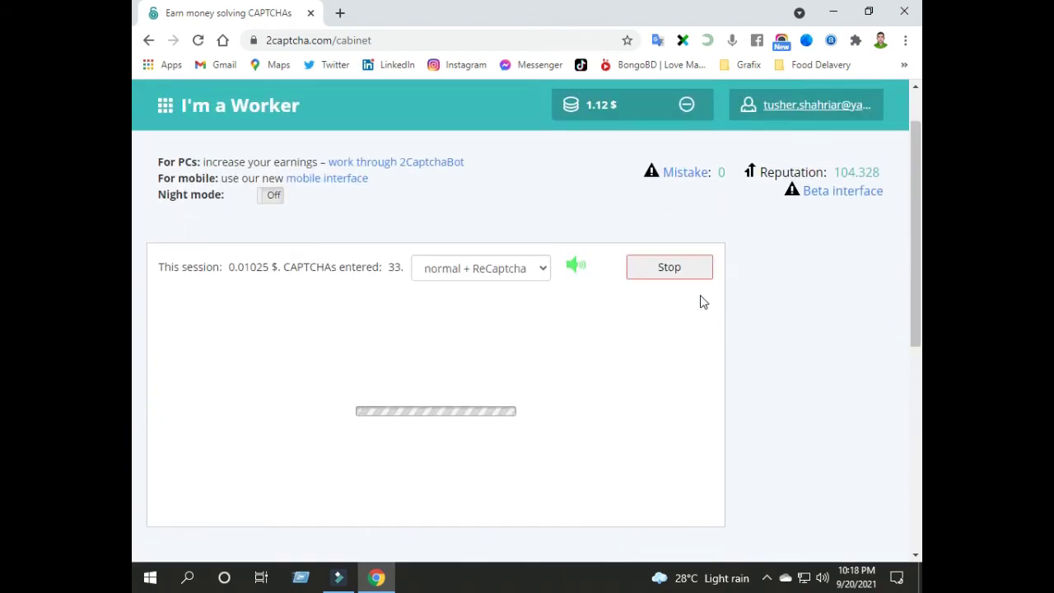
left_click(677, 279)
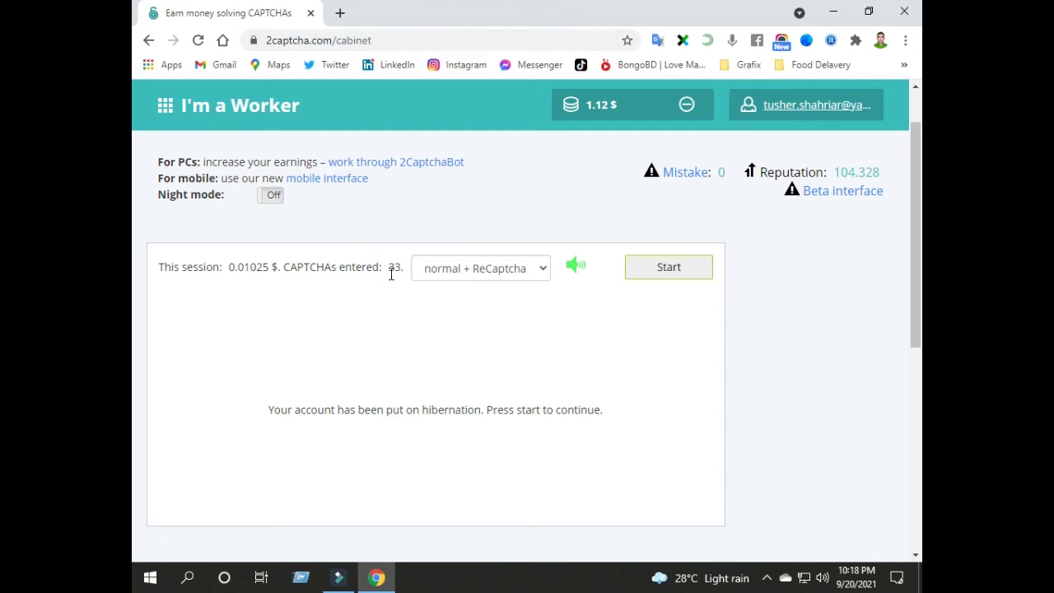
left_click(198, 41)
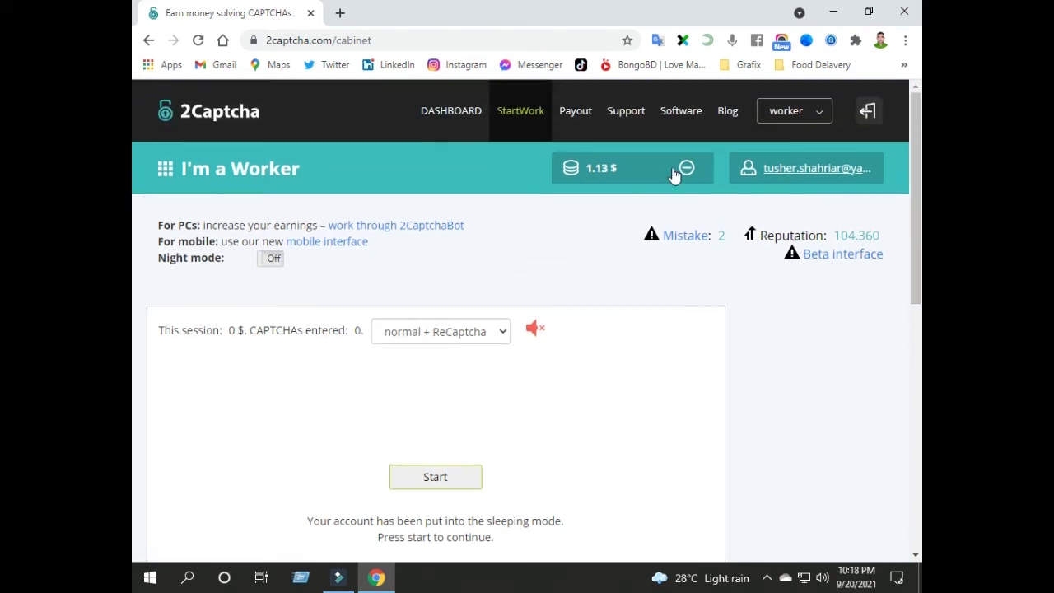
Open the Payout page for requesting a payout of the earnings.
left_click(574, 112)
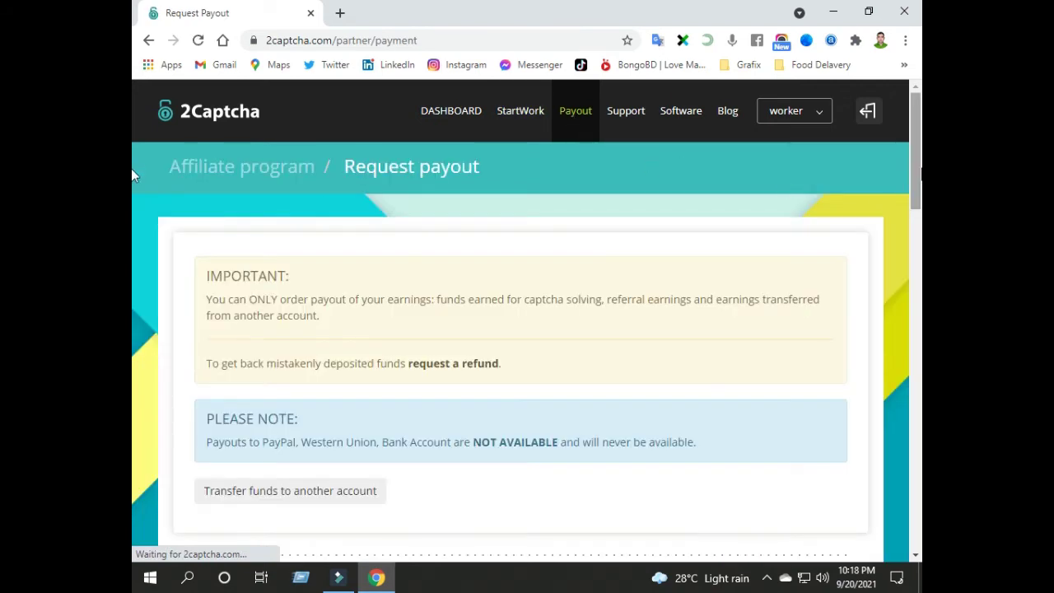
Order a payout of 1 $ from the available funds to the AirTM wallet.
scroll(134, 222, "down", 3)
scroll(134, 222, "down", 2)
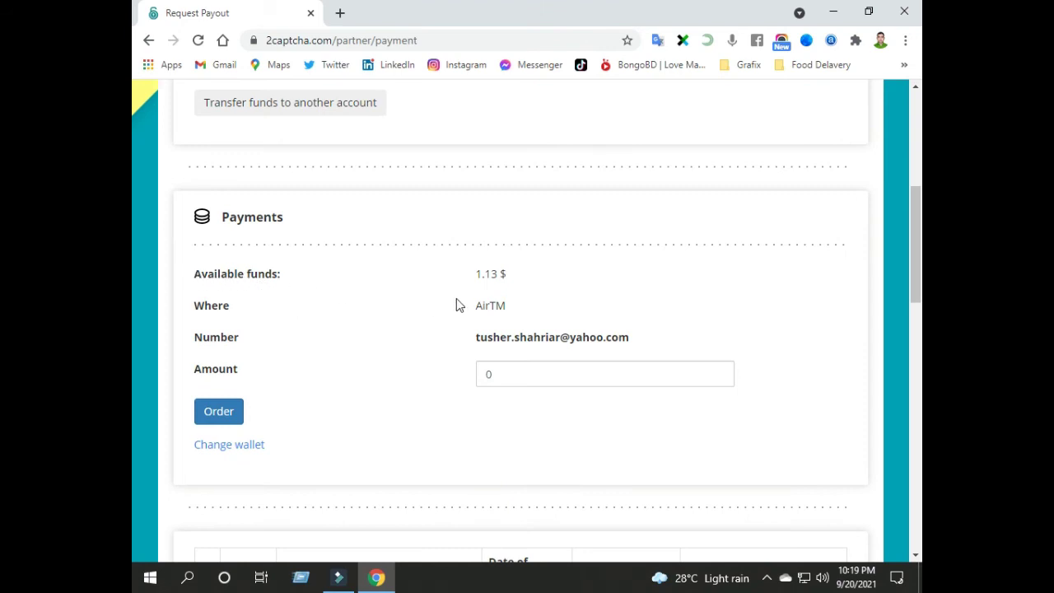
left_click_drag(490, 293, 519, 294)
left_click(524, 278)
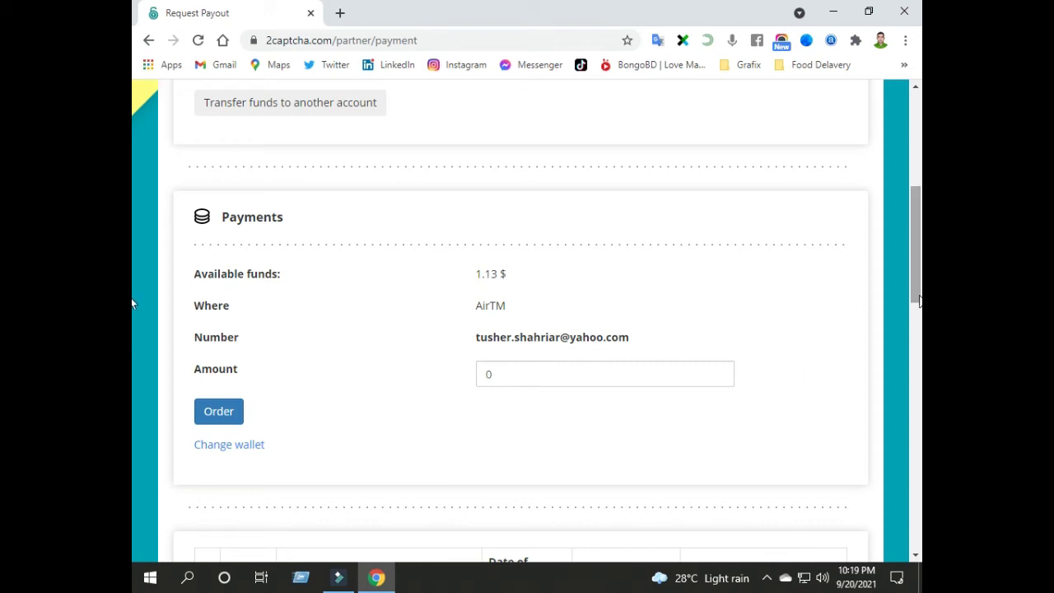
scroll(131, 330, "down", 5)
scroll(131, 329, "up", 5)
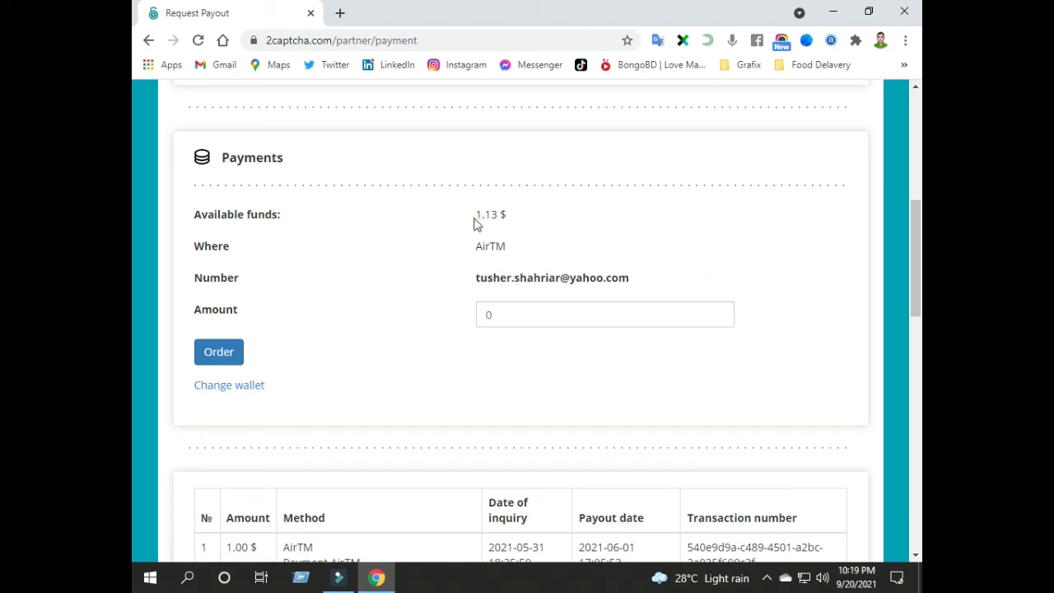
left_click(499, 314)
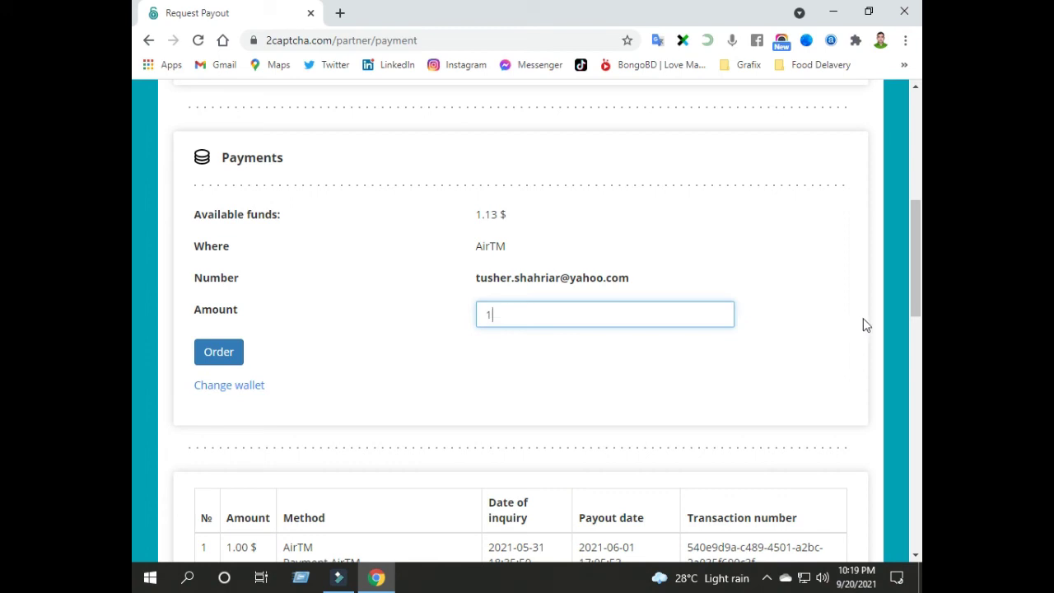
scroll(918, 296, "down", 1)
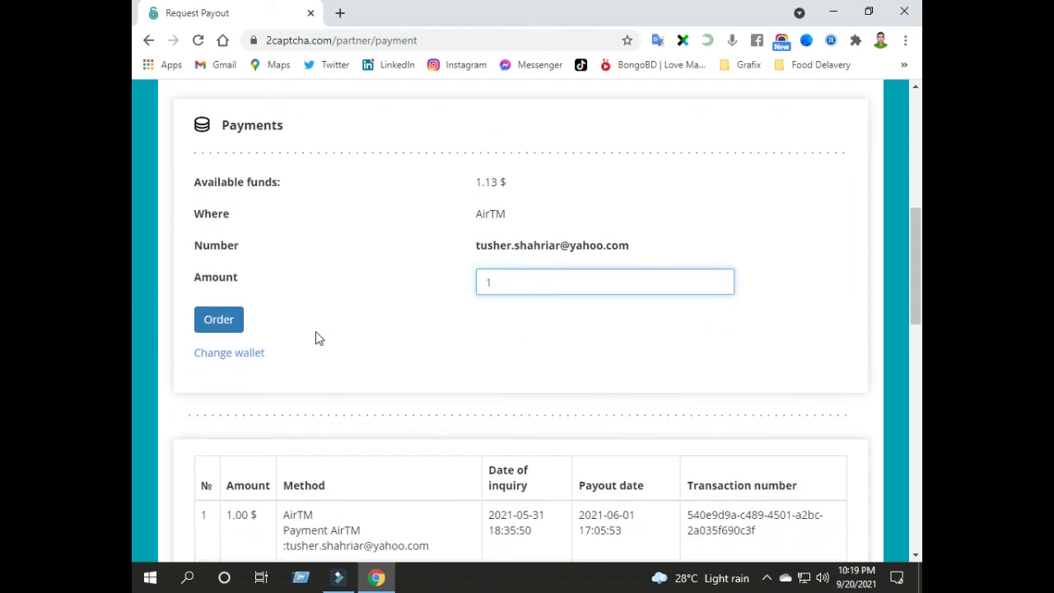
left_click(230, 326)
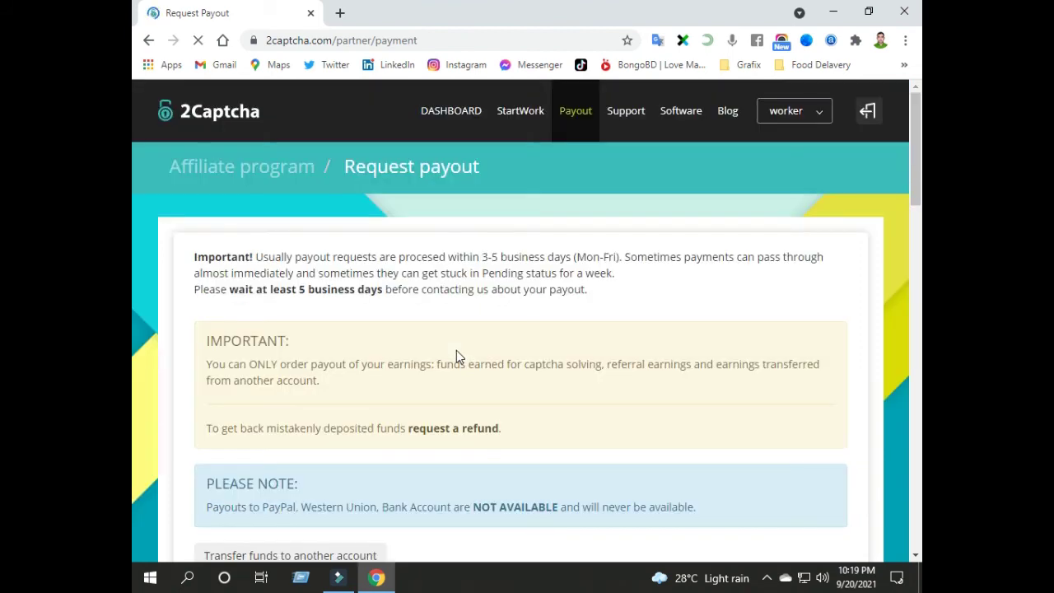
Examine the payments section and the first page of the payout history, including the newly ordered payout's status.
left_click_drag(916, 167, 916, 312)
left_click_drag(131, 306, 611, 318)
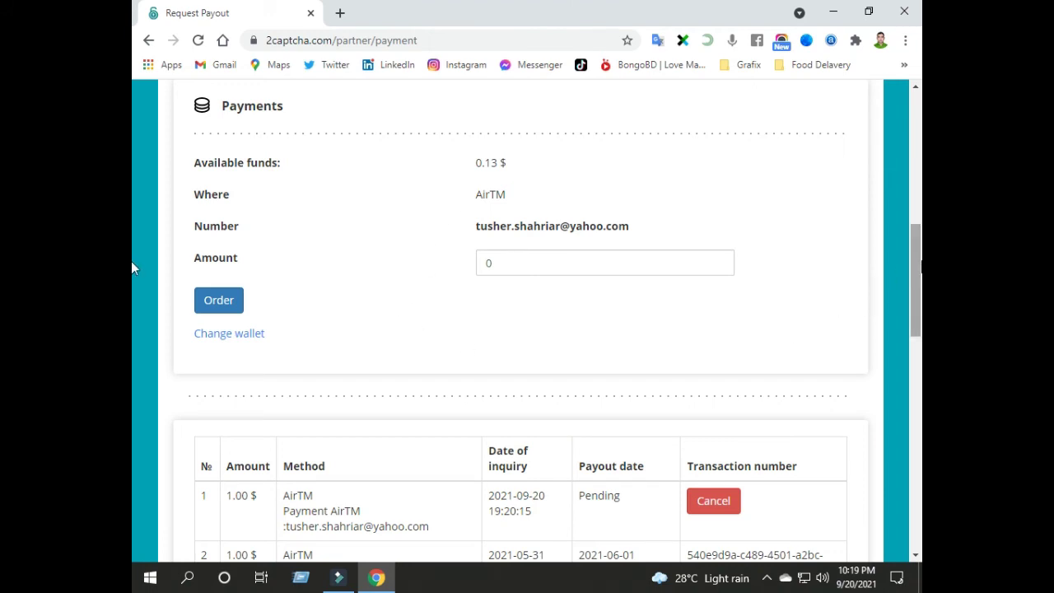
scroll(644, 297, "down", 3)
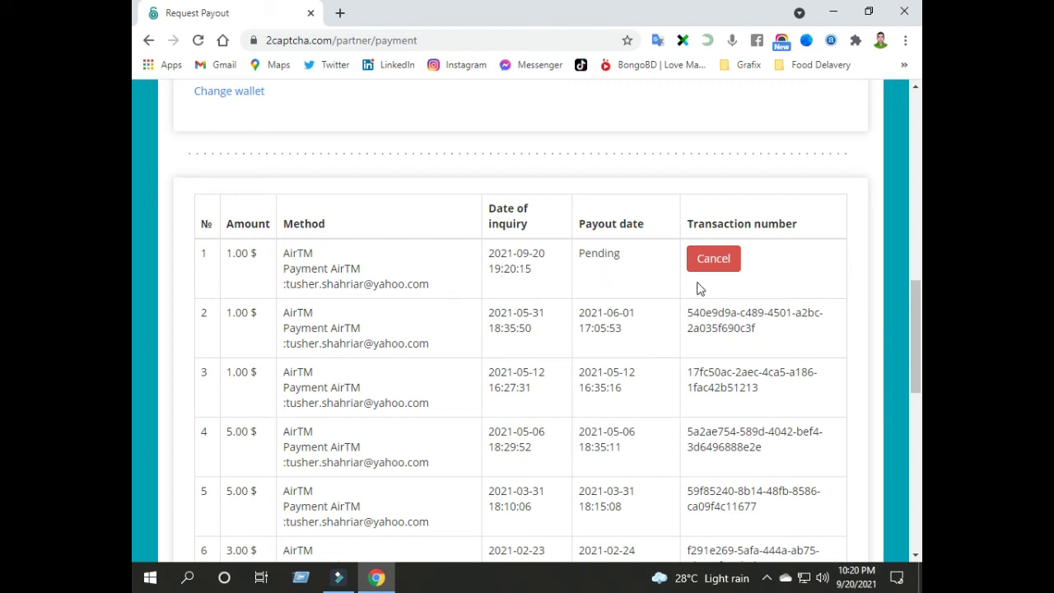
scroll(303, 310, "down", 1)
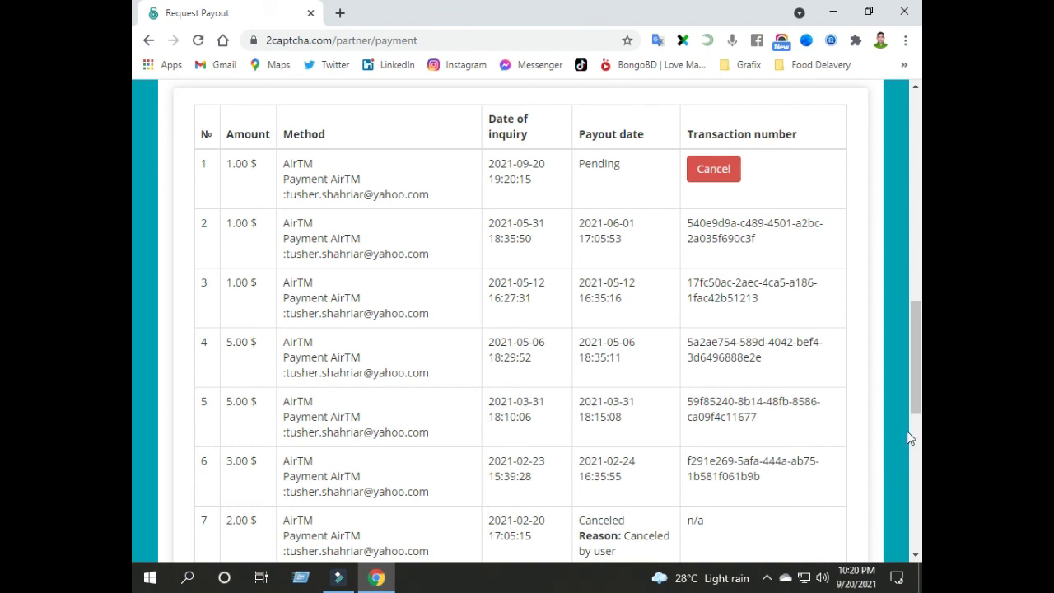
left_click_drag(919, 381, 918, 442)
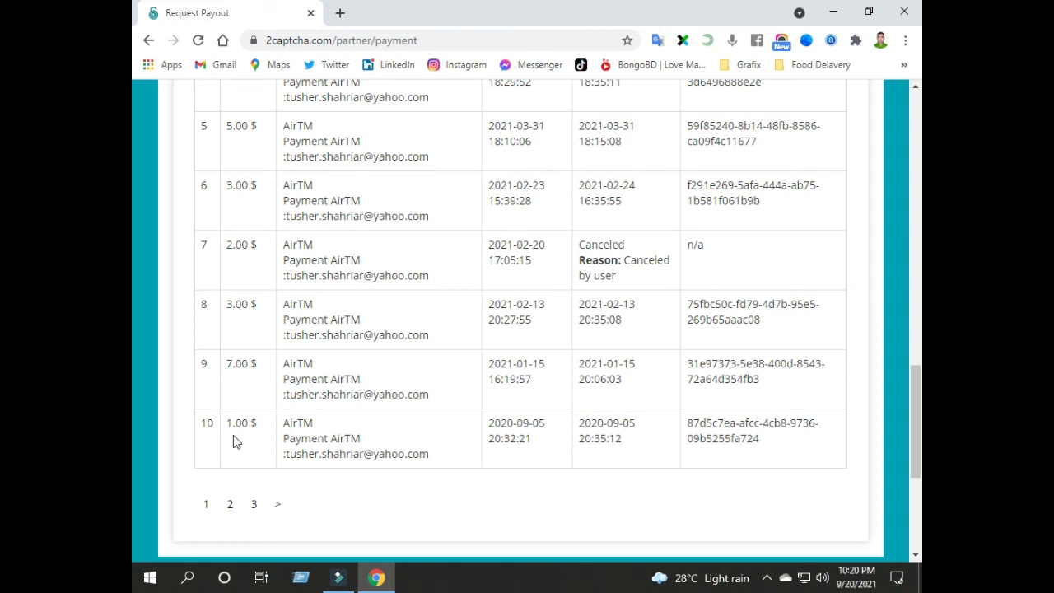
Browse the second and third pages of the payout history to review the older AirTM payouts.
left_click(233, 509)
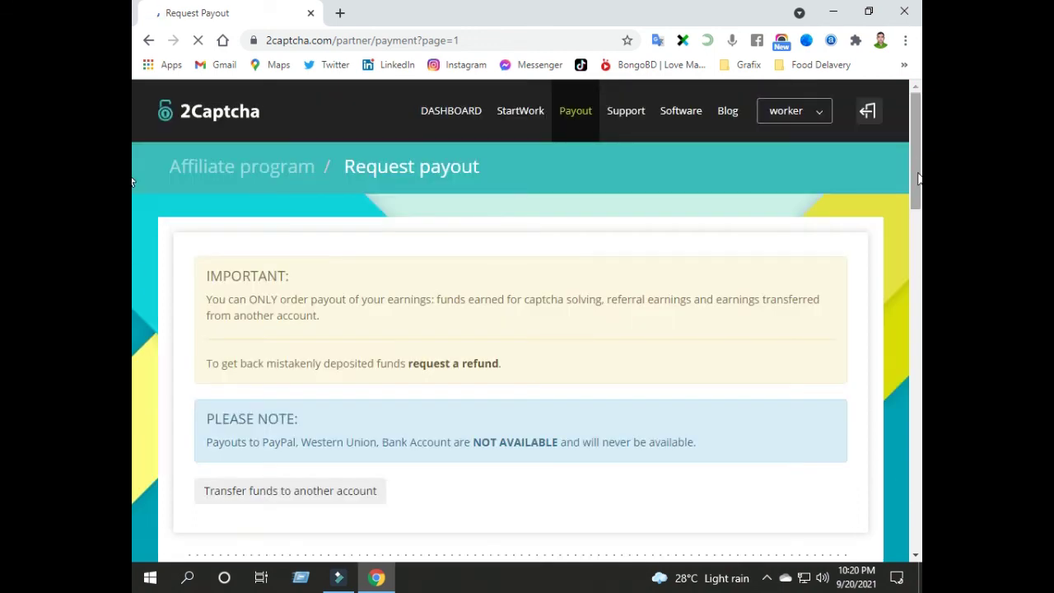
left_click_drag(919, 169, 919, 266)
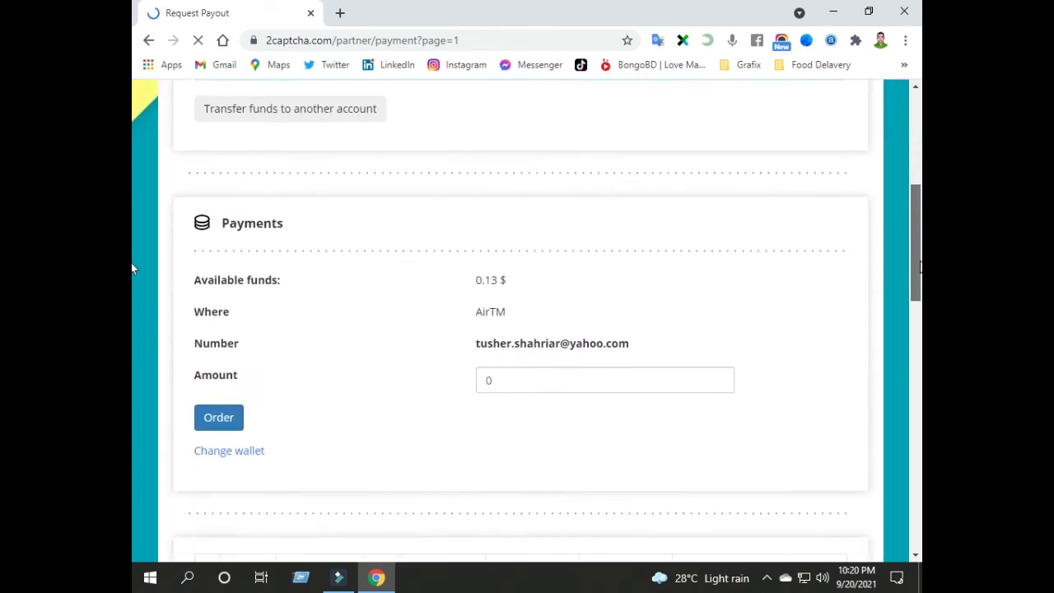
scroll(136, 321, "down", 5)
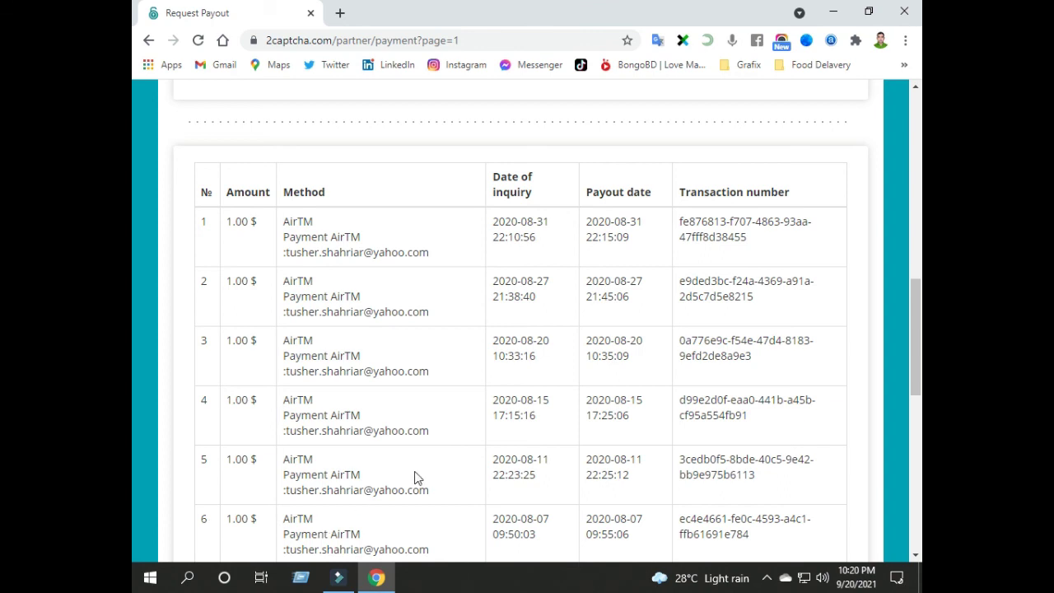
scroll(909, 354, "down", 3)
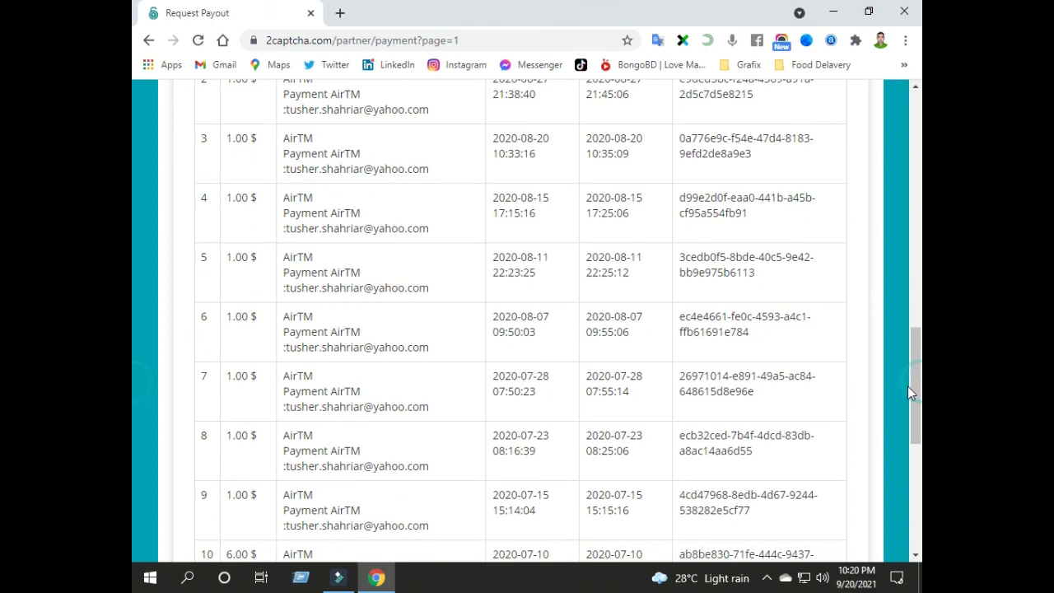
scroll(246, 385, "down", 3)
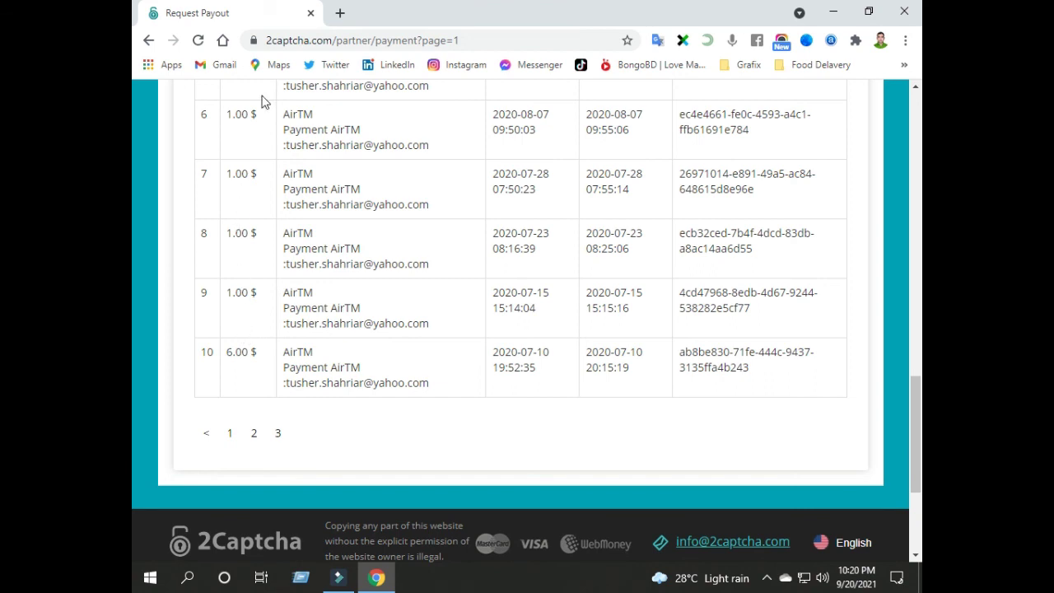
left_click(278, 433)
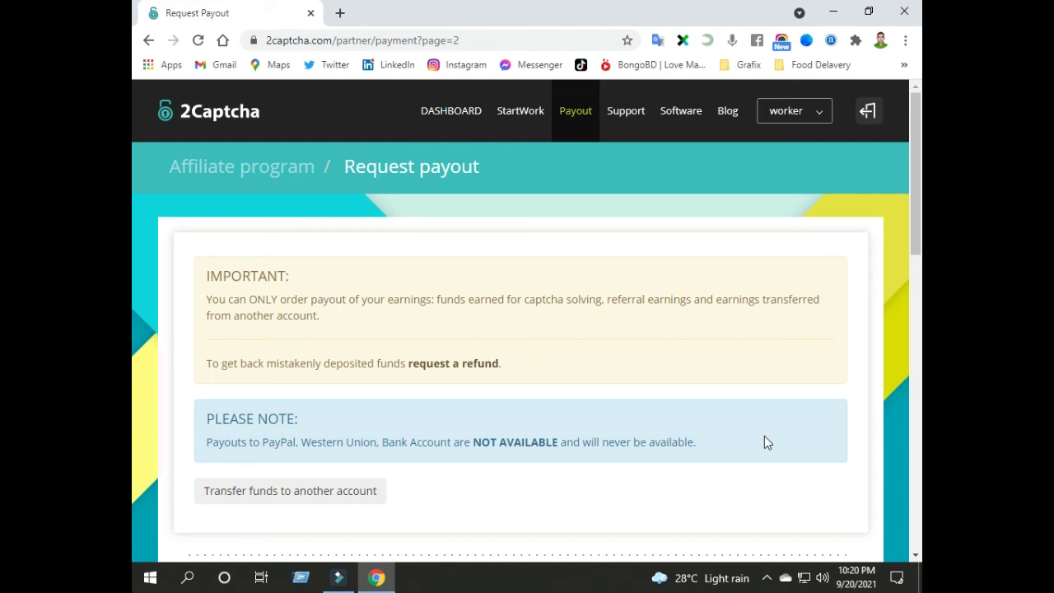
left_click_drag(914, 187, 912, 430)
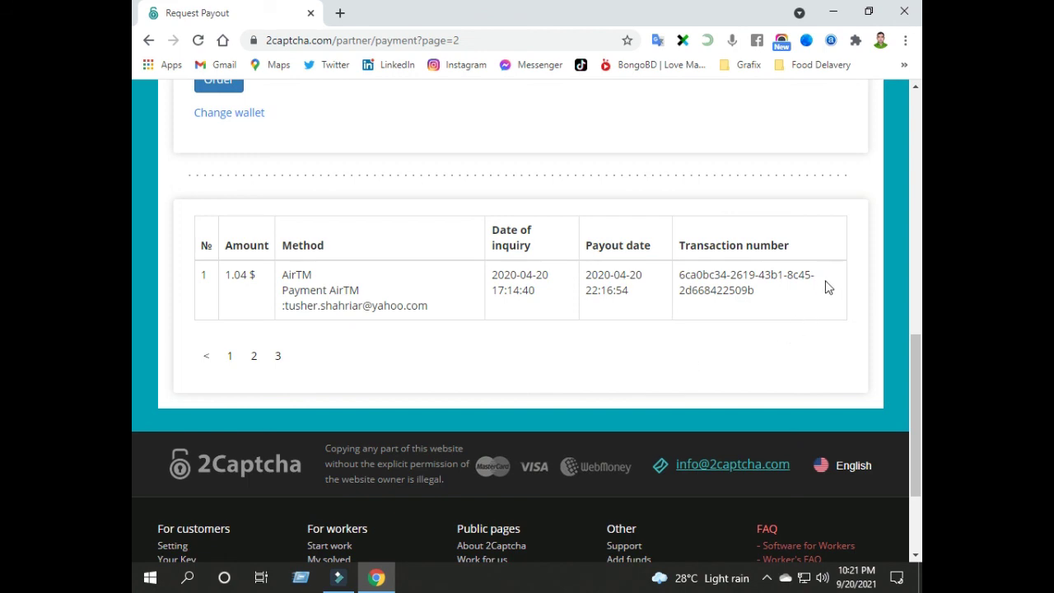
Check the balance, affiliate and earnings sections on the dashboard and log out of the account.
scroll(132, 329, "up", 8)
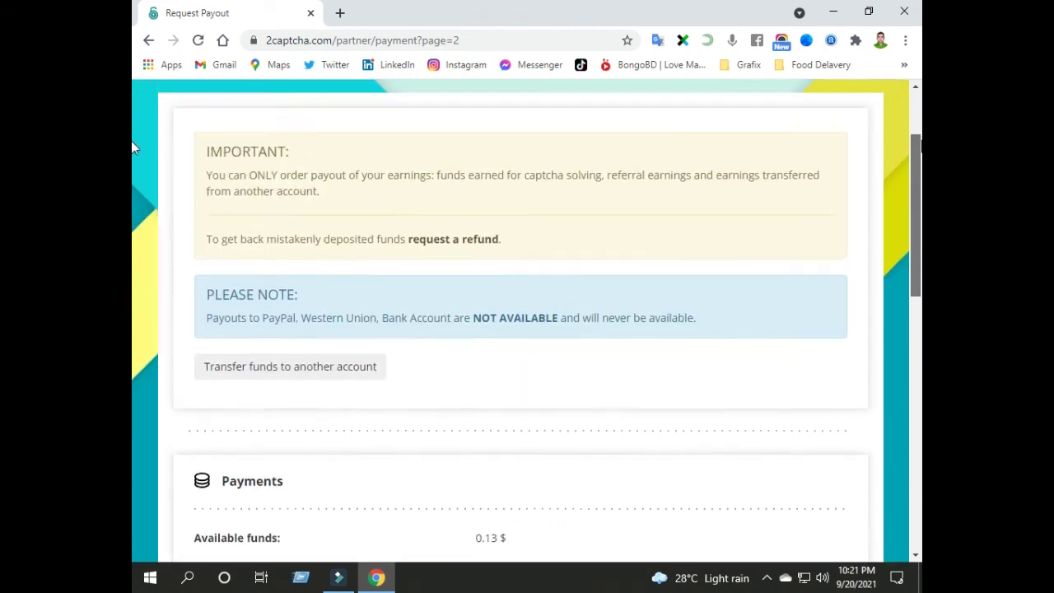
scroll(132, 124, "up", 3)
left_click(430, 112)
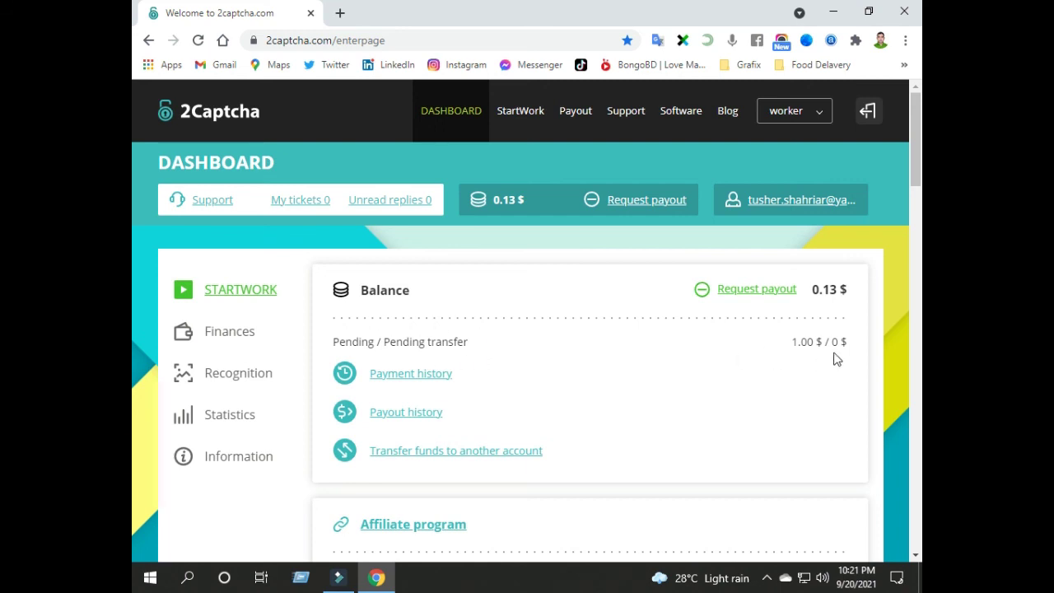
scroll(131, 166, "down", 5)
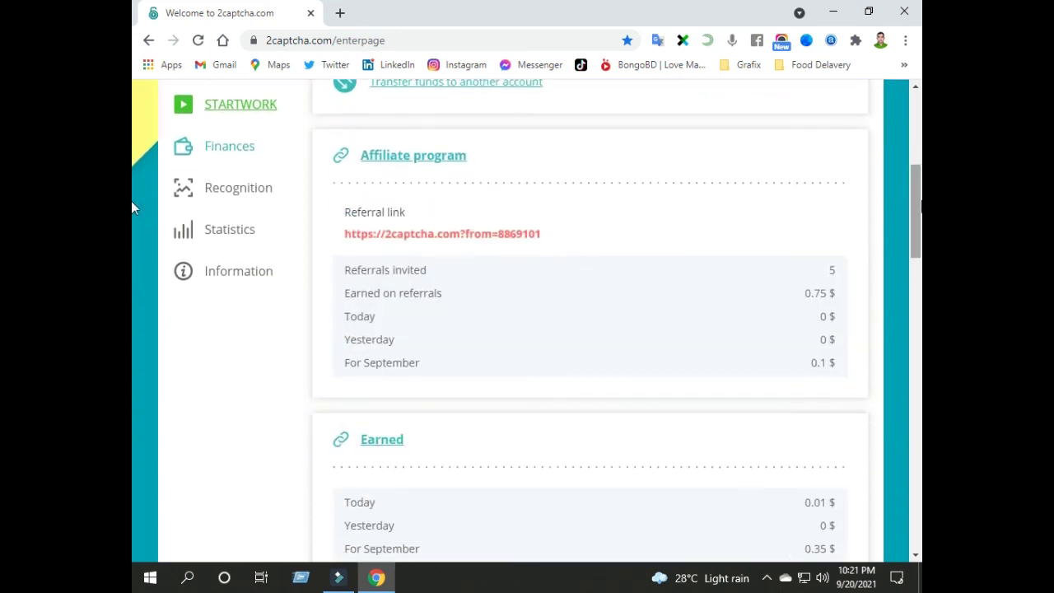
scroll(131, 201, "up", 5)
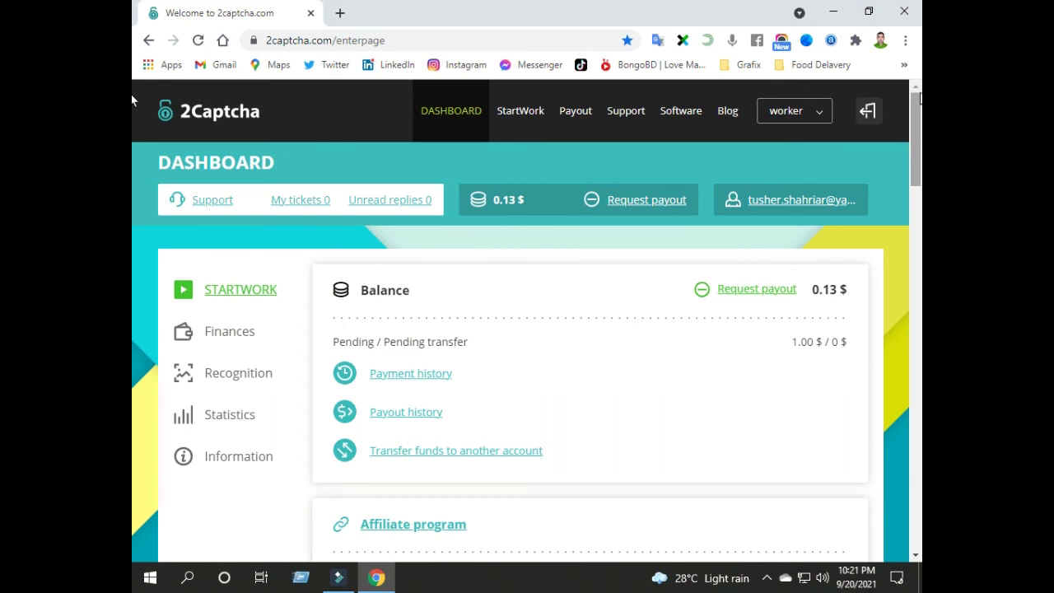
left_click(870, 116)
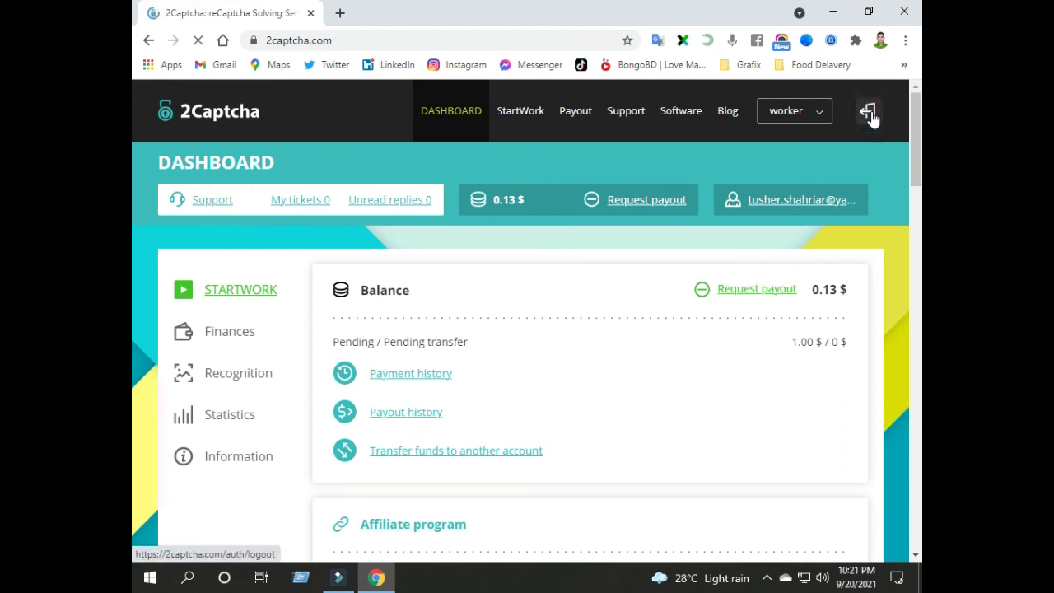